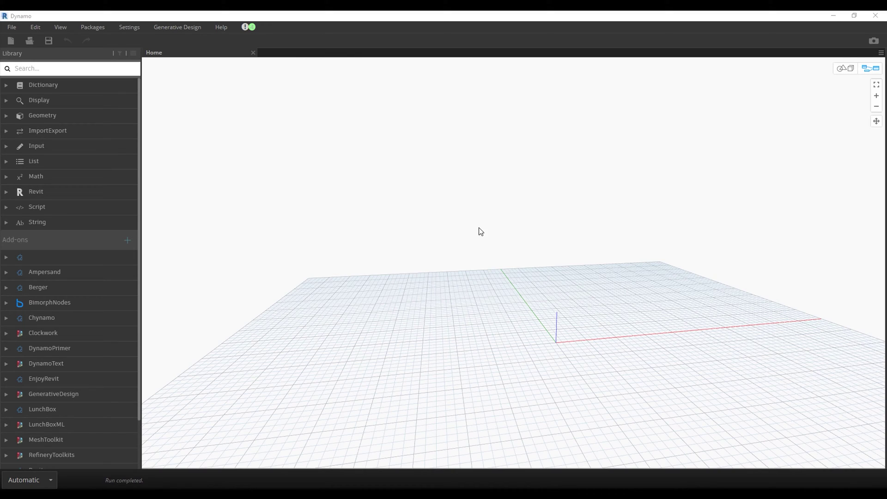
Step: Place a Python Script node on the canvas from the 'pyt' node search
double_click(437, 209)
text(pyt)
key(Return)
scroll(492, 233, up, 3)
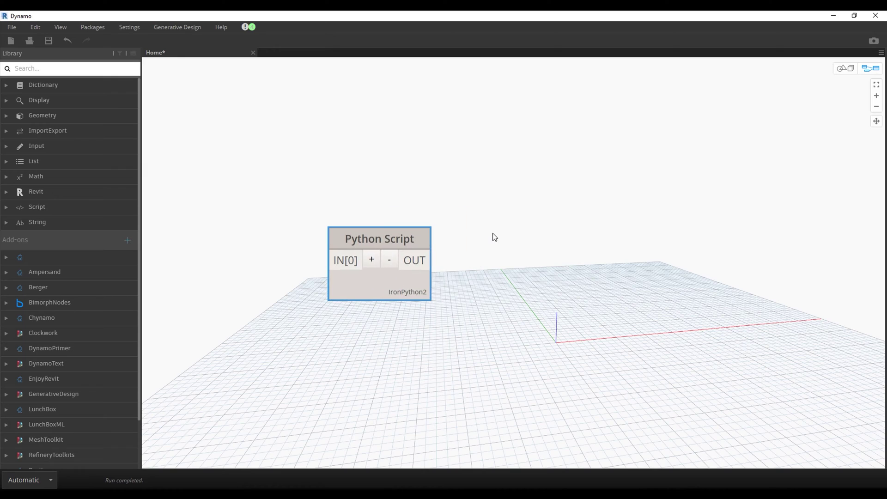
right_click(385, 276)
Step: Define pt1=Point.ByCoordinates(0,0,4), output it, and run to preview the point
click(407, 382)
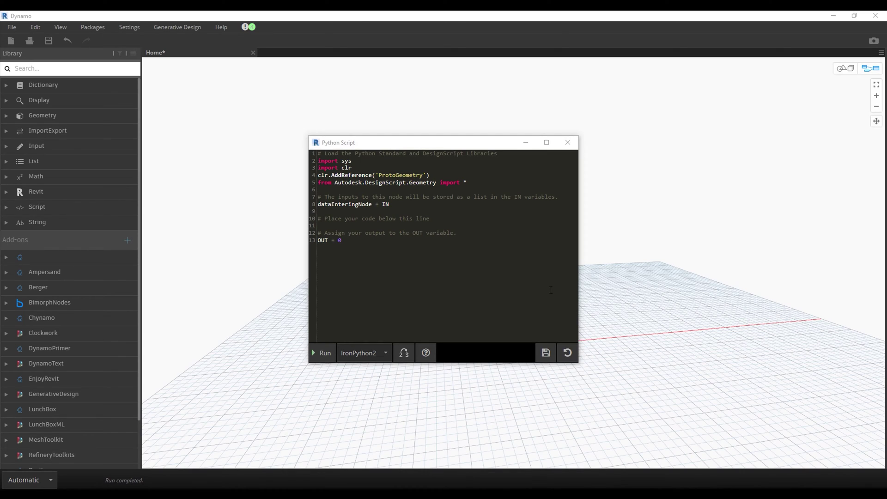
drag(414, 143, 610, 139)
text(pt1=)
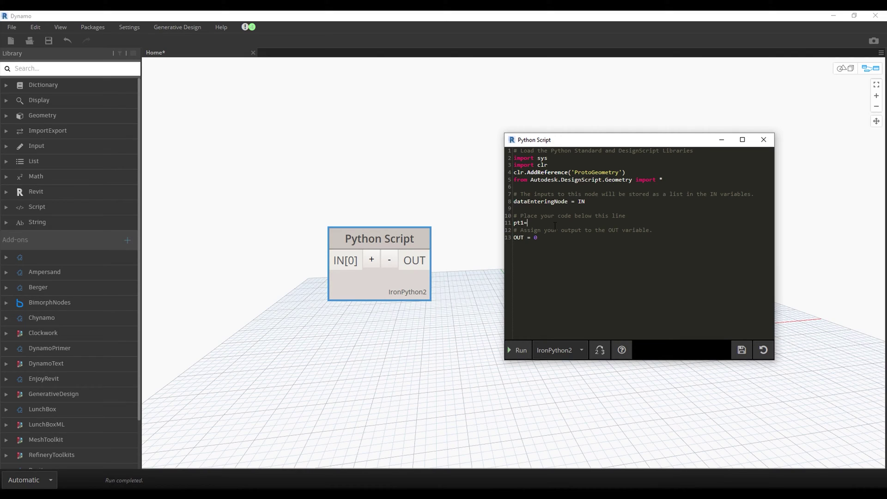
text(Point)
text(.ByCoordinates(0)
text(,0,4)
double_click(536, 237)
text(pt1)
click(517, 350)
drag(571, 141, 654, 143)
click(845, 69)
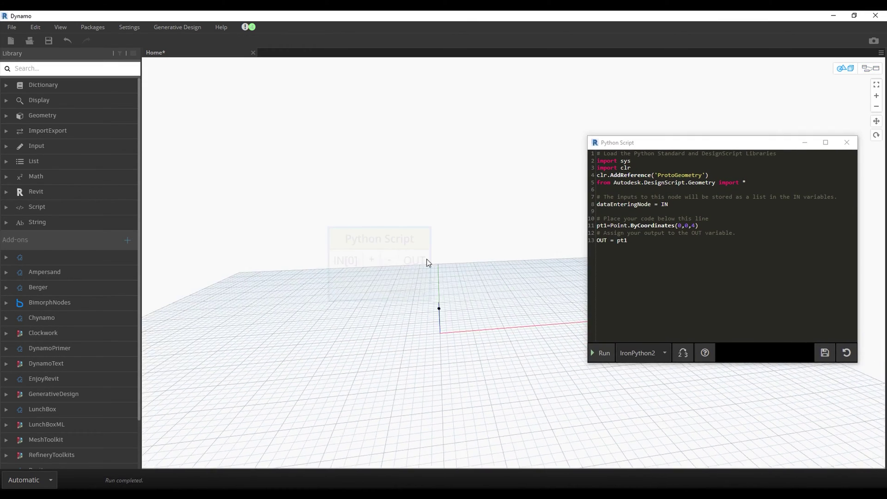
mouse_move(426, 259)
right_down()
mouse_move(470, 283)
mouse_move(456, 154)
mouse_move(460, 189)
mouse_move(512, 195)
mouse_move(707, 118)
right_up()
click(870, 68)
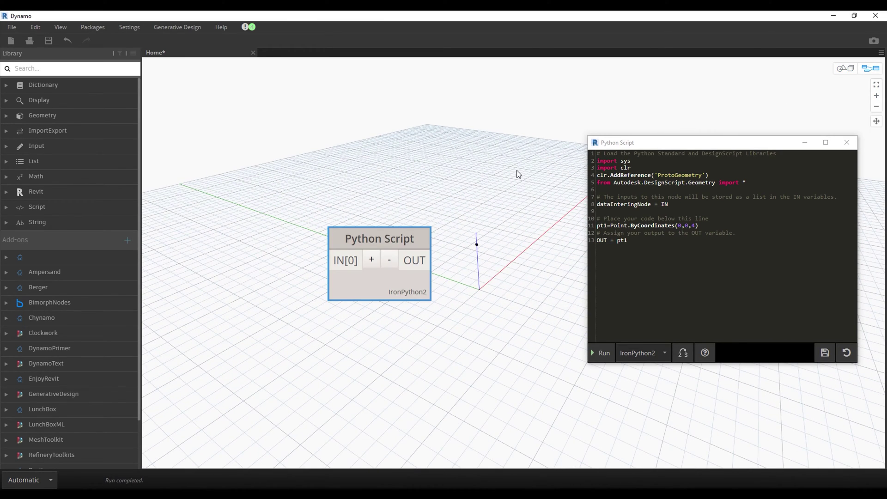
Step: Duplicate the pt1 definition line directly below itself
click(696, 226)
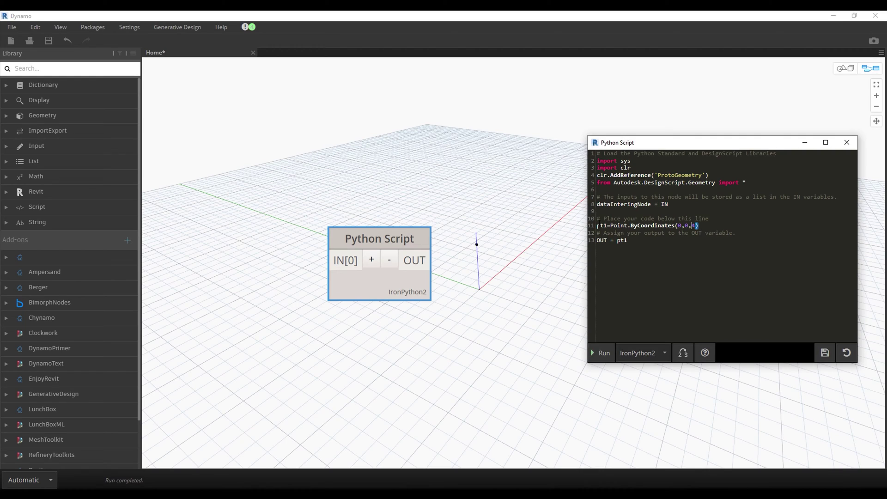
key(shift+Home)
key(ctrl+c)
click(706, 225)
key(Return)
key(ctrl+v)
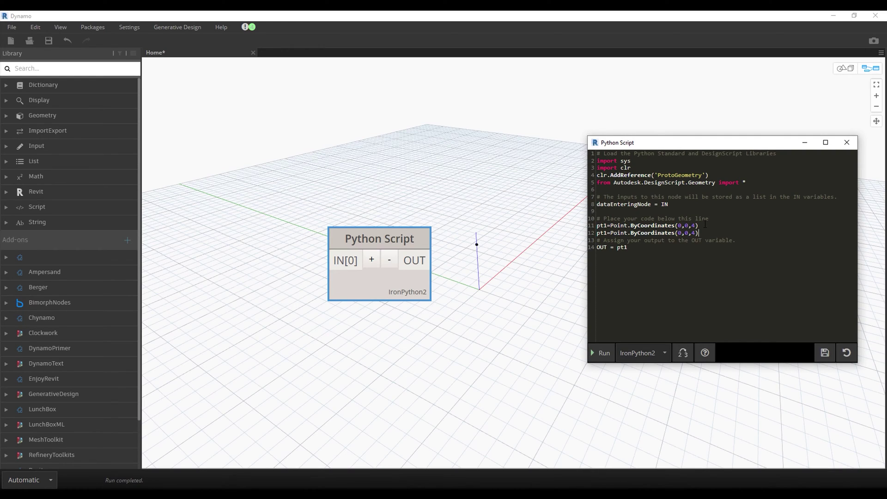
Step: Turn the copy into pt2 at (1,1,3.5), output it, and run to preview it
text(2)
double_click(680, 233)
text(1)
double_click(688, 233)
text(1)
double_click(693, 233)
text(3.5)
text(pt)
text(2)
click(597, 354)
click(842, 68)
mouse_move(513, 263)
middle_down()
mouse_move(467, 260)
mouse_move(505, 257)
mouse_move(521, 210)
mouse_move(505, 224)
middle_up()
click(867, 69)
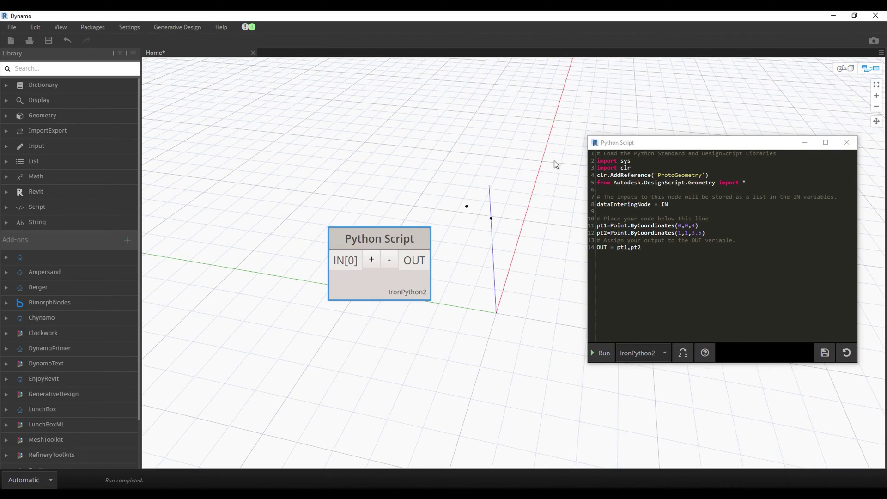
Step: Add a third point pt3 at (0,2,4) from a copy of the point line
drag(699, 226, 592, 230)
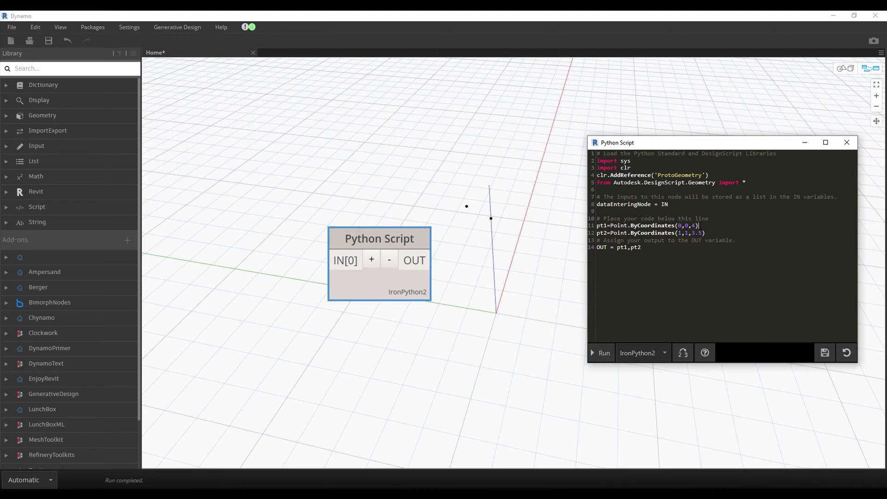
key(ctrl+c)
click(715, 230)
key(Return)
key(ctrl+v)
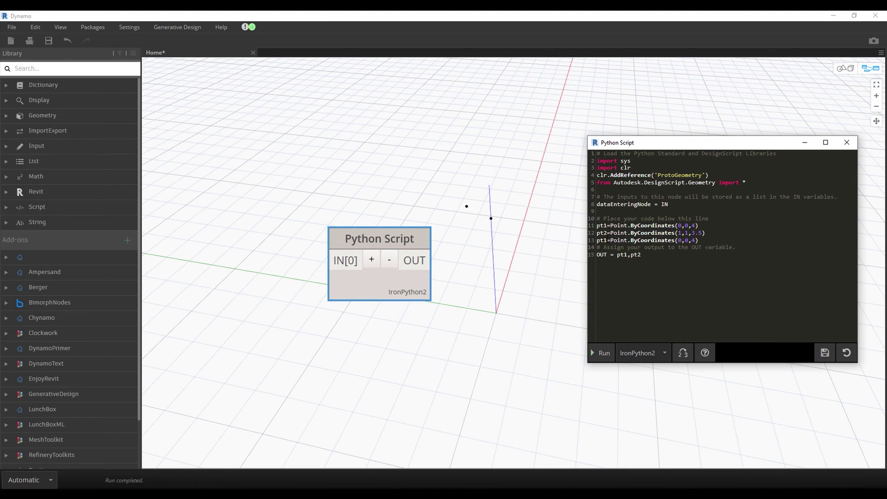
drag(603, 241, 607, 240)
text(3)
drag(683, 240, 685, 240)
text(2)
Step: Append pt3 to OUT and run to preview all three points
click(646, 255)
text(,pt3)
click(598, 350)
click(842, 68)
mouse_move(804, 97)
right_down()
mouse_move(536, 225)
mouse_move(483, 234)
mouse_move(585, 177)
right_up()
key(ctrl+b)
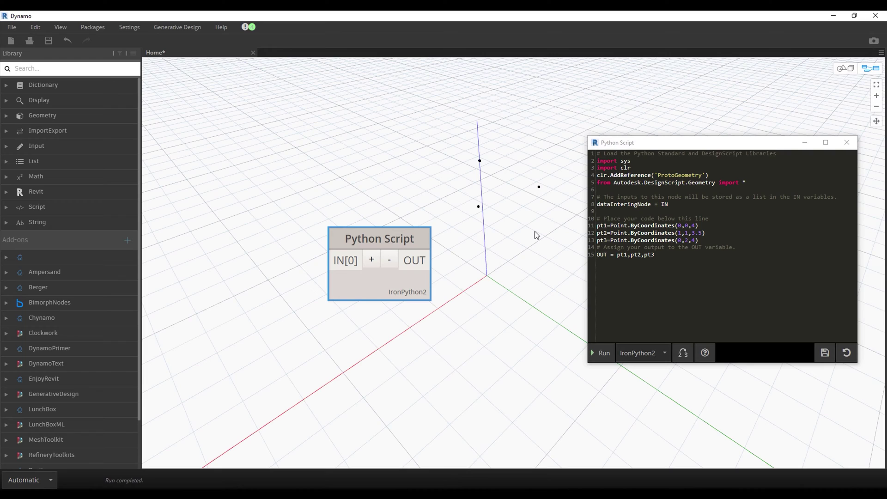
Step: Duplicate the pt3 definition line below itself
click(702, 240)
key(shift+Home)
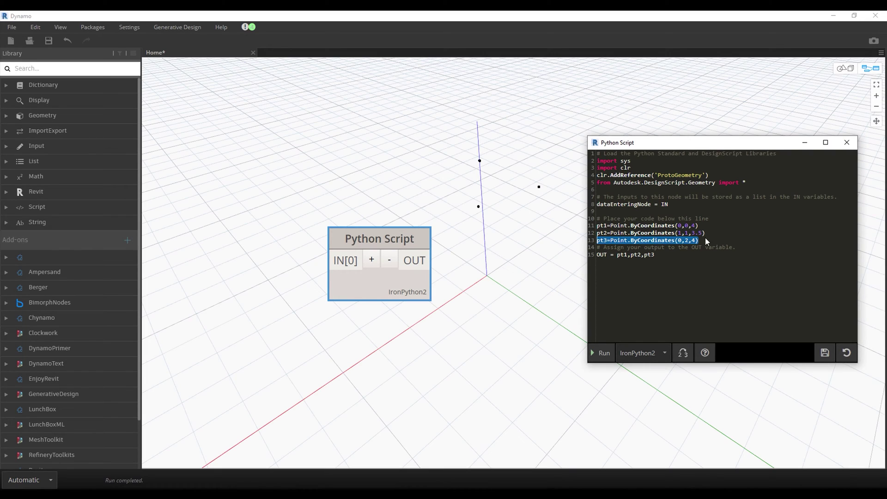
key(ctrl+c)
key(End)
key(Return)
key(ctrl+v)
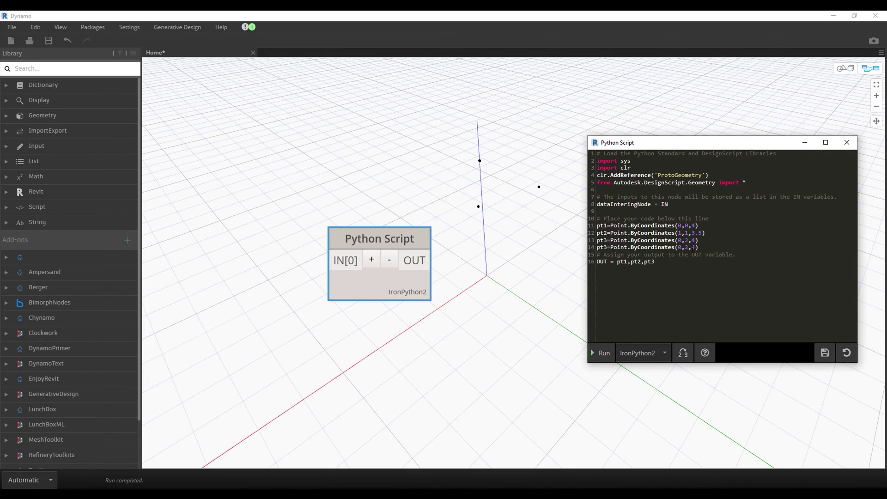
Step: Turn the copied line into pt4 at (0,2,0)
click(609, 248)
key(BackSpace)
text(4)
double_click(694, 247)
text(0)
text(pt)
Step: Add L1=Line.ByStartPointEndPoint(pt1,pt2) and run to preview the line
key(Return)
text(L1=L)
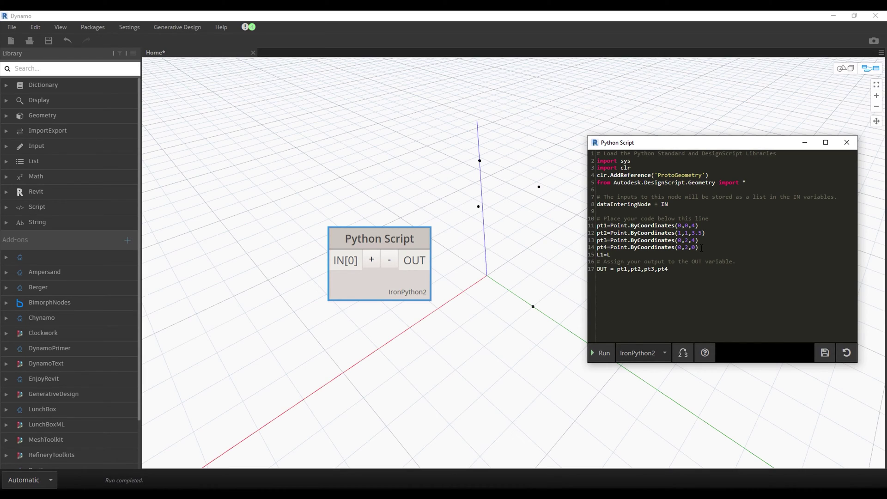
text(ine)
text(.by)
key(Down)
key(Down)
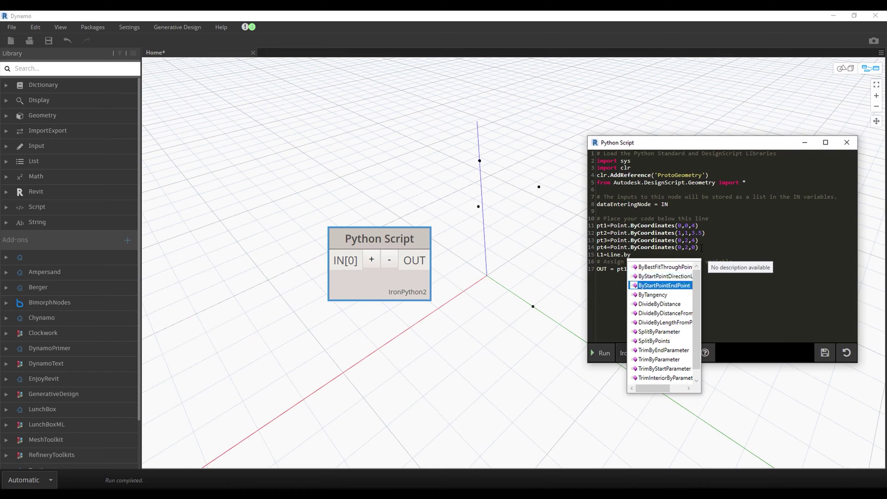
key(Return)
text(()
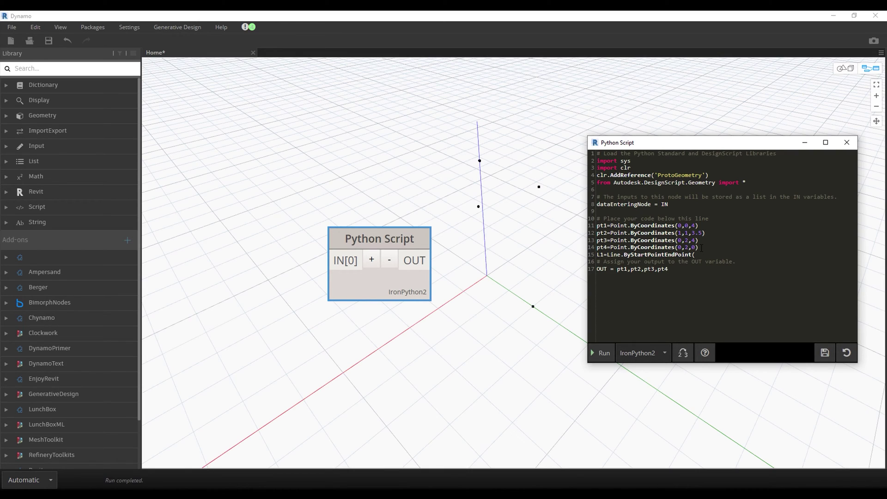
text(pt)
text(1,pt2)
key(Tab)
text(,L1)
click(601, 347)
click(842, 68)
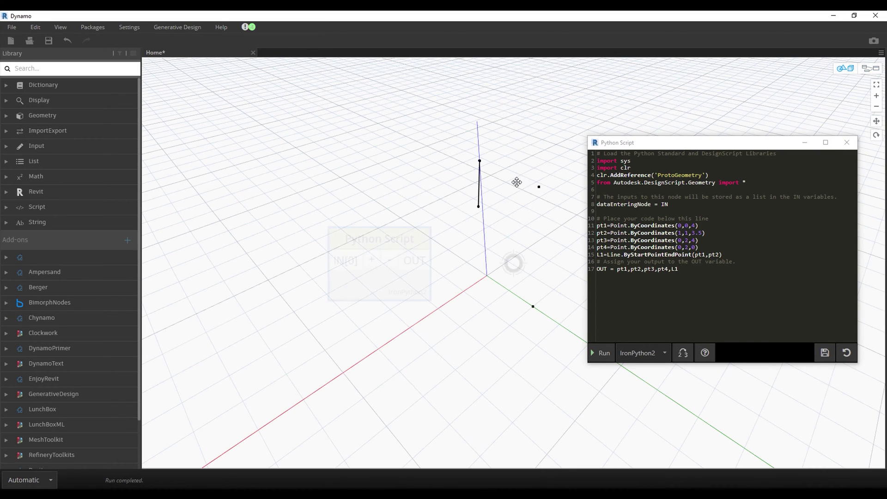
right_drag(516, 183, 670, 112)
click(870, 69)
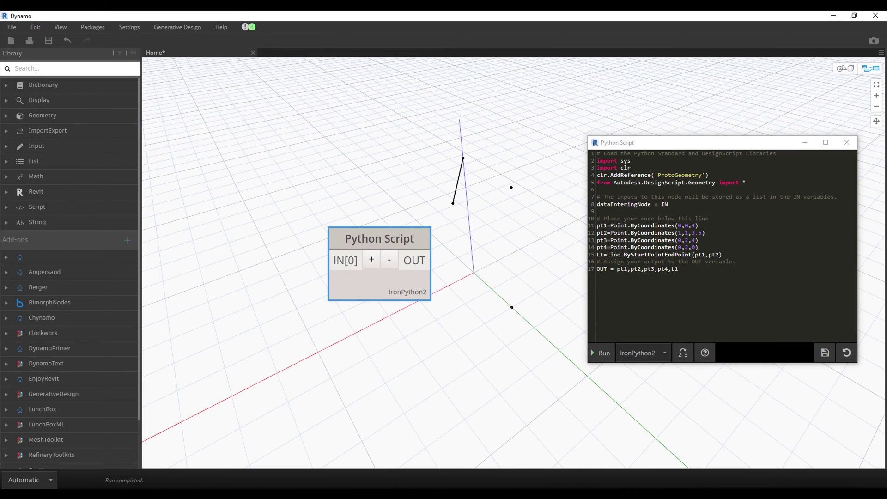
Step: Duplicate the L1 definition line below itself
drag(722, 255, 597, 255)
key(ctrl+c)
click(726, 255)
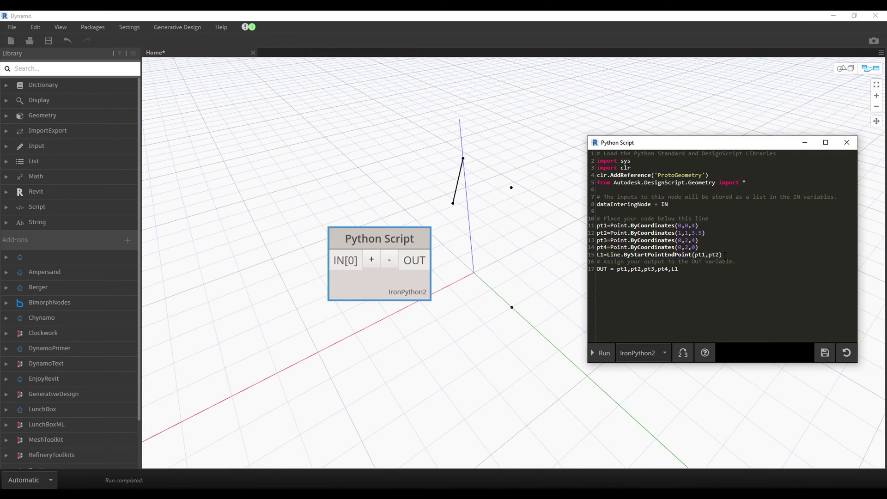
key(Return)
key(ctrl+v)
click(606, 262)
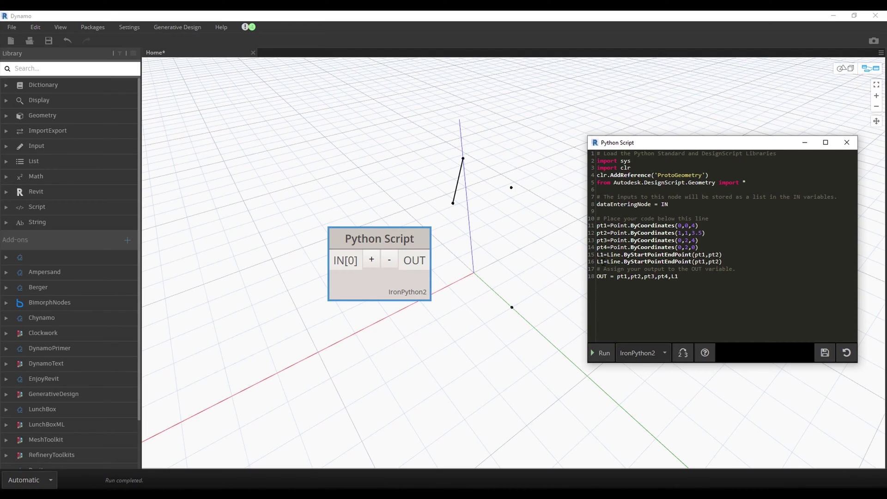
Step: Turn the copy into L2 from pt2 to pt3 and run
key(BackSpace)
text(2)
key(BackSpace)
text(2)
key(BackSpace)
text(3)
click(600, 359)
Step: Add L3 from pt1 to pt3 to close the first triangle and run
triple_click(720, 262)
key(ctrl+c)
key(End)
key(Return)
key(ctrl+v)
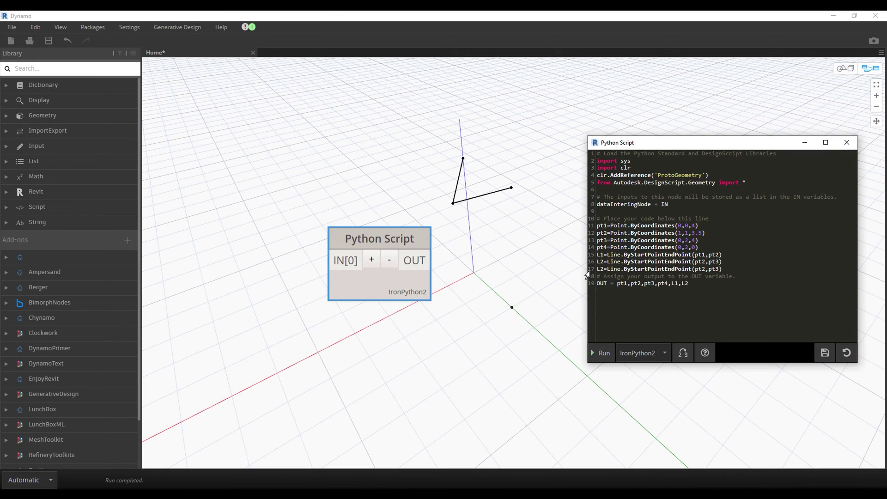
key(Home)
key(Right)
key(Delete)
text(3)
drag(706, 269, 701, 269)
text(1)
click(605, 355)
Step: Duplicate the L3 definition line below itself
click(724, 269)
key(shift+Home)
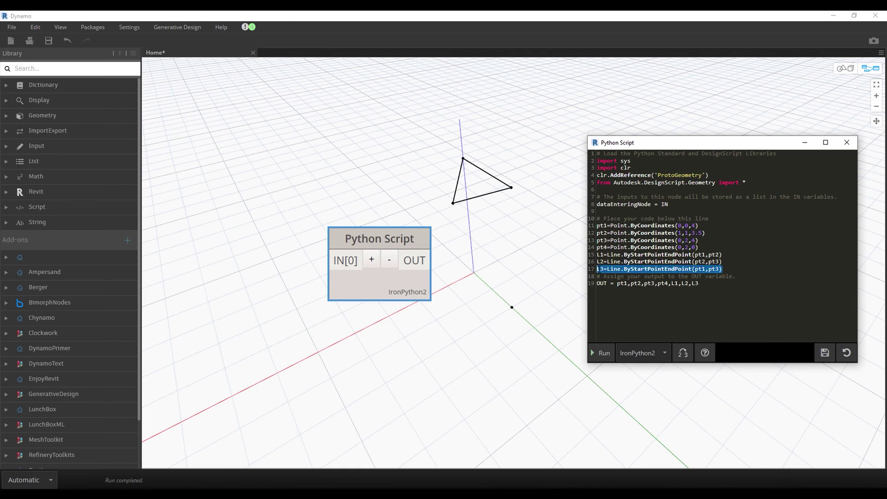
key(ctrl+c)
click(726, 269)
key(Return)
key(ctrl+v)
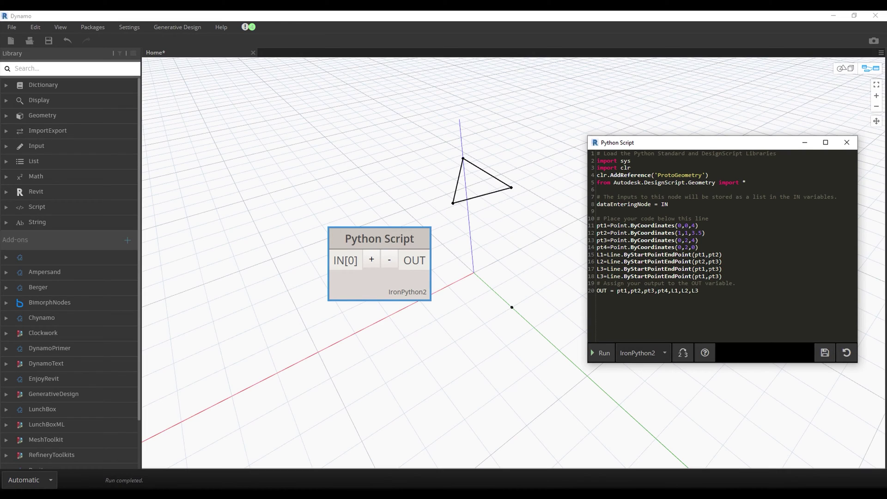
Step: Make the copy L4 from pt3 to pt4, append L4 to OUT, and run
text(3)
click(719, 276)
key(BackSpace)
text(4)
click(716, 290)
text(,L4)
click(604, 276)
key(BackSpace)
text(4)
click(602, 354)
Step: Add L5 joining pt2 and pt4, append it to OUT, and run to preview the folded panel
drag(722, 277, 597, 277)
key(ctrl+c)
key(End)
key(Return)
key(ctrl+v)
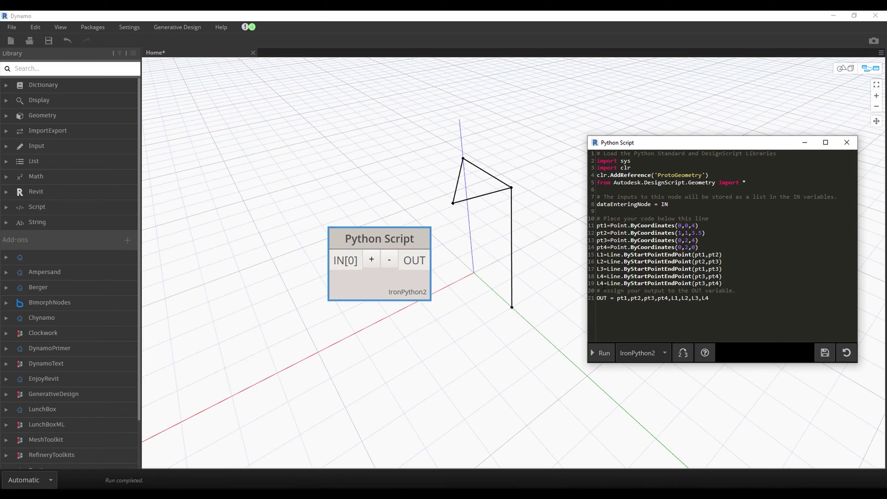
key(BackSpace)
drag(706, 283, 701, 283)
text(,L5)
click(607, 351)
key(ctrl+b)
right_drag(511, 222, 477, 227)
key(ctrl+b)
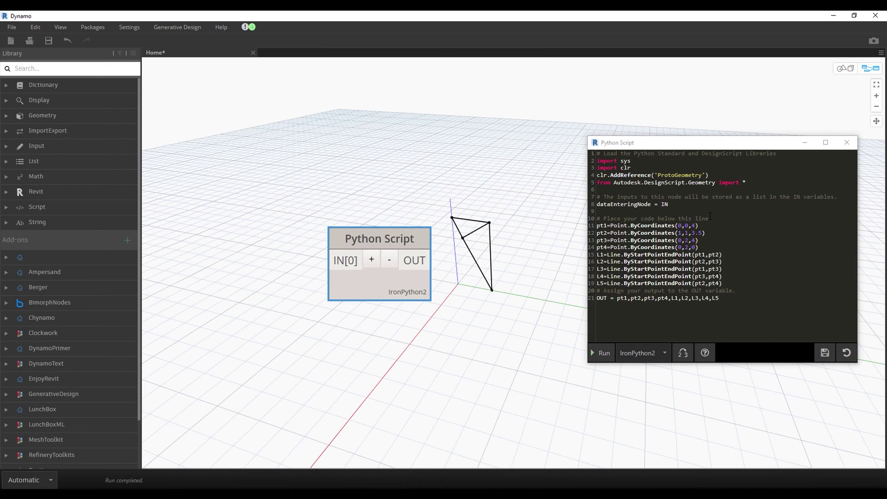
Step: Replace the placeholder comment with a points label and add a #çizgiler comment above the lines
drag(711, 217, 600, 219)
text(noktalar)
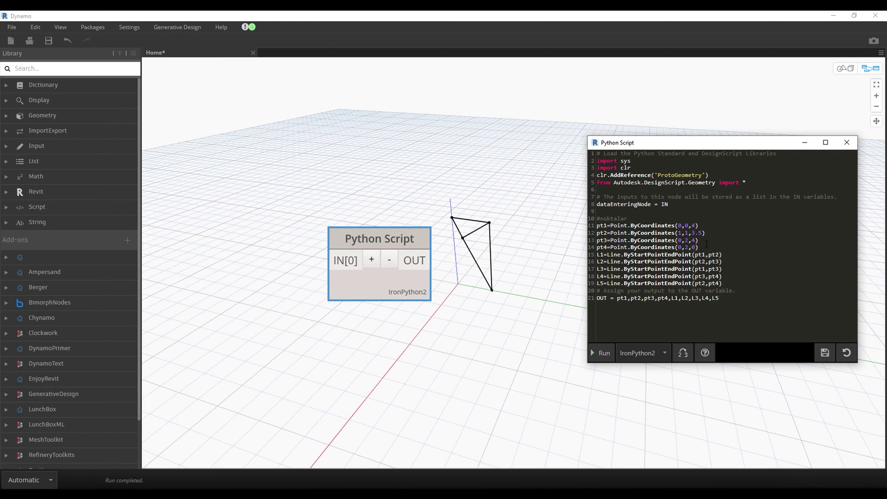
key(Return)
text(#ç)
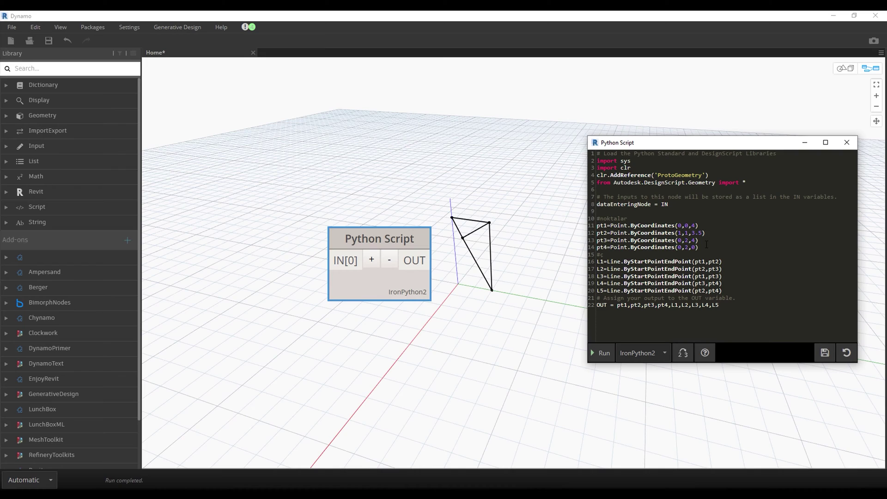
text(izgiler)
Step: Add a #yüzeyler section with sur1=Surface.ByPatch(L1,L2,L3) and append sur1 to OUT
key(Return)
text(#y)
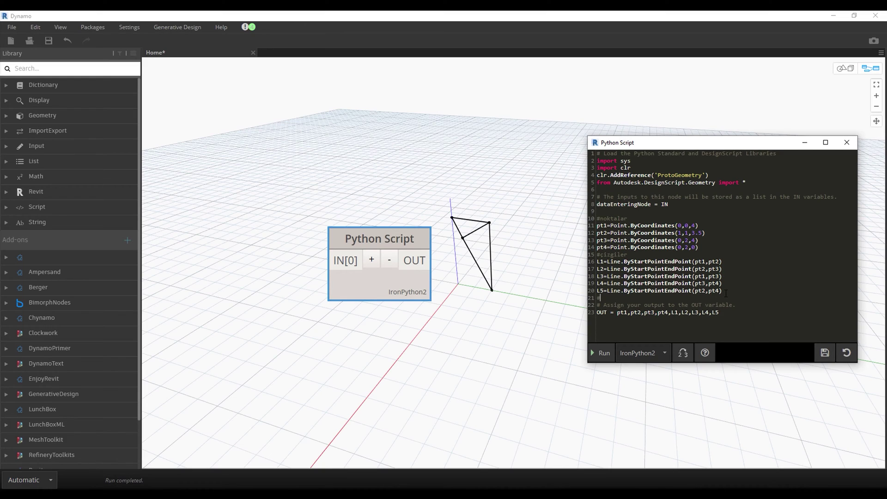
text(üzeyler)
key(Return)
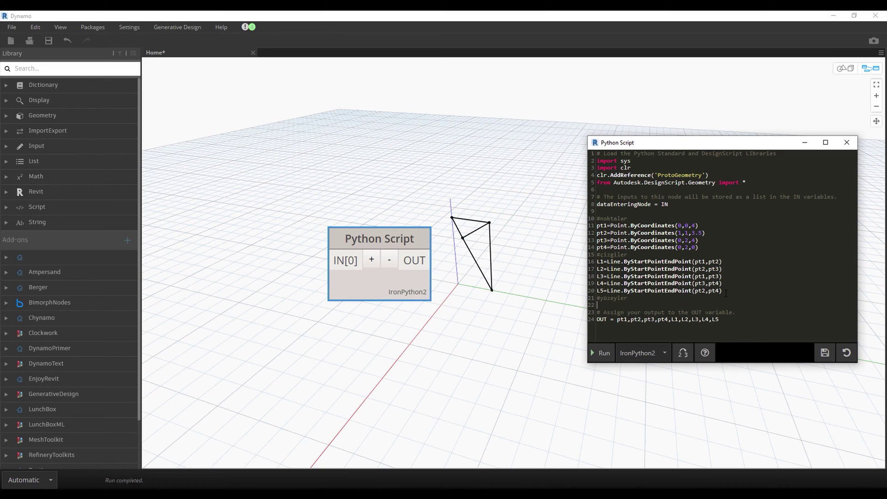
text(sur1=)
text(Surfac)
text(e.by)
key(Down)
key(Return)
text(()
text(L1,)
text(L2,L3))
text(,sur)
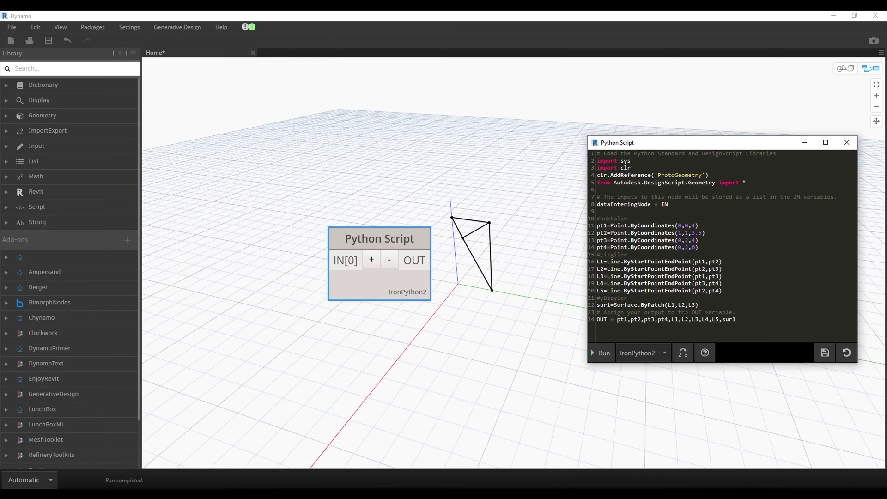
Step: Rerun the script, then start a '#kapalı eğriler' section with jn1=PolyCurve.ByJoinedCurves(
click(614, 343)
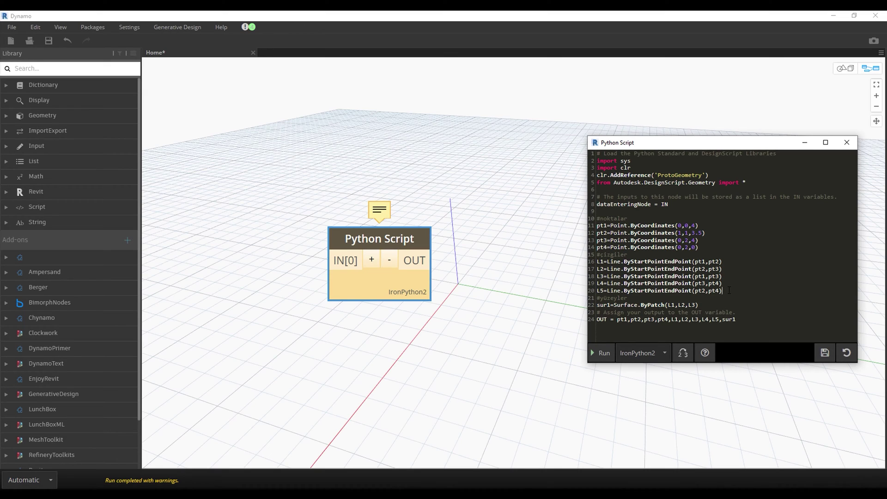
key(Return)
key(Return)
key(Return)
text(kap)
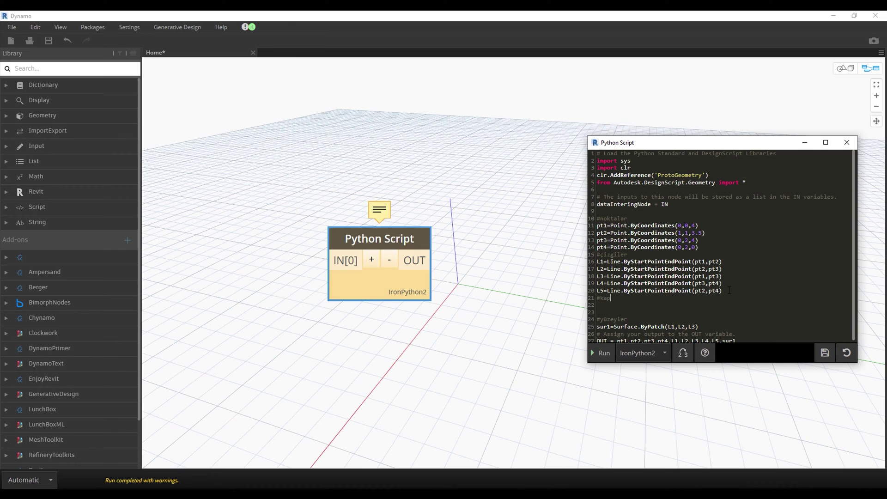
text(alı eğriler)
key(Return)
text(jn)
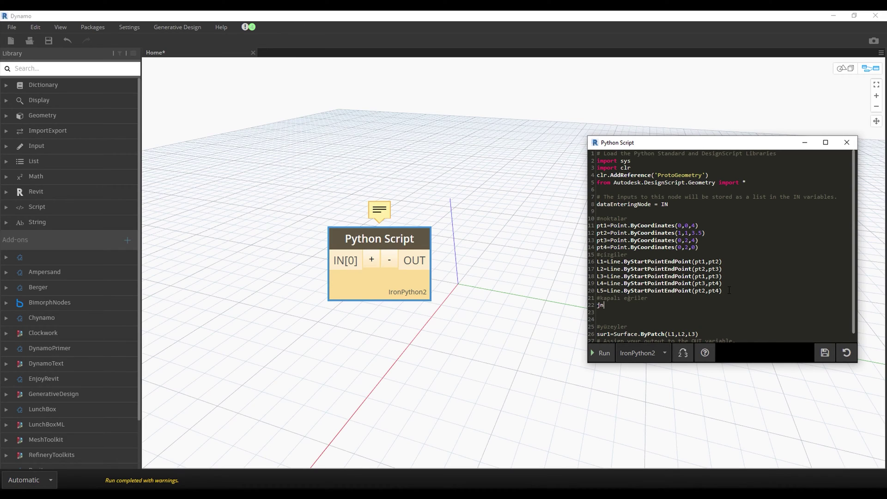
text(1=PolyCurve.ByJoinedCurves()
Step: Define jn1=PolyCurve.ByJoinedCurves([L1,L2,L3]) and make ByPatch patch jn1
drag(699, 334, 670, 329)
key(ctrl+c)
click(697, 301)
key(ctrl+v)
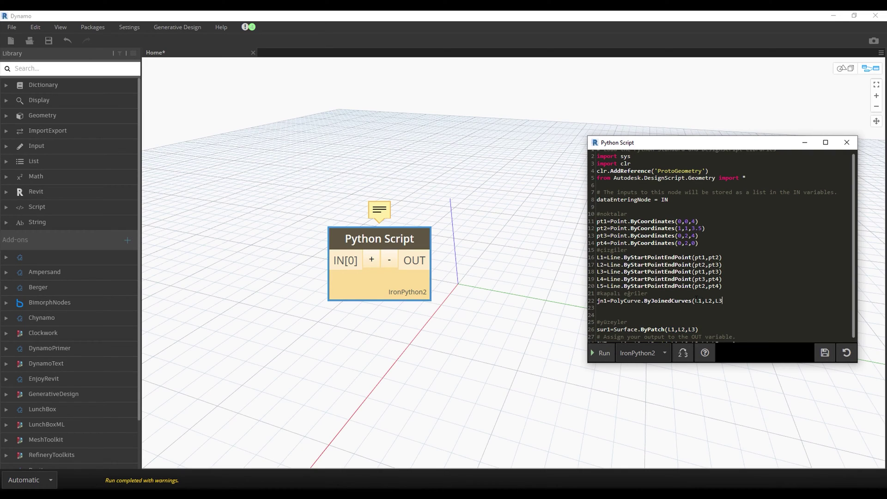
text([)
text(])
text())
drag(697, 329, 666, 329)
text(jn1)
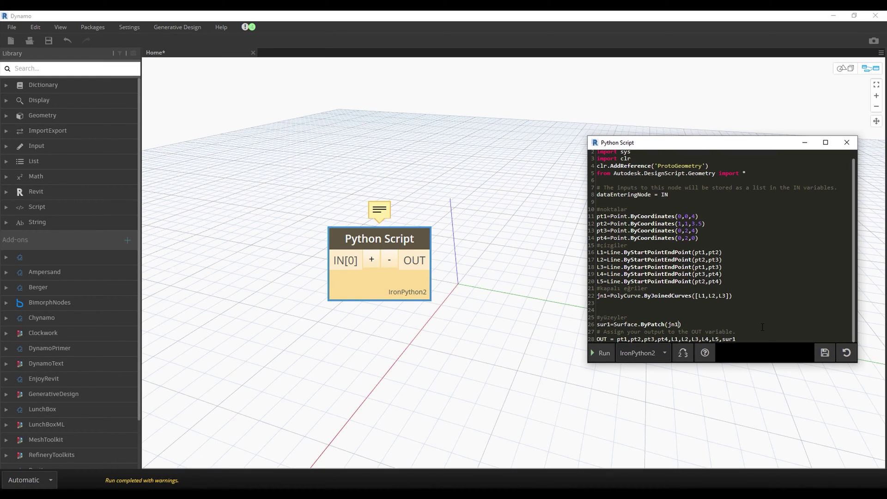
Step: Run the script and orbit the preview around the shaded top triangle
click(603, 353)
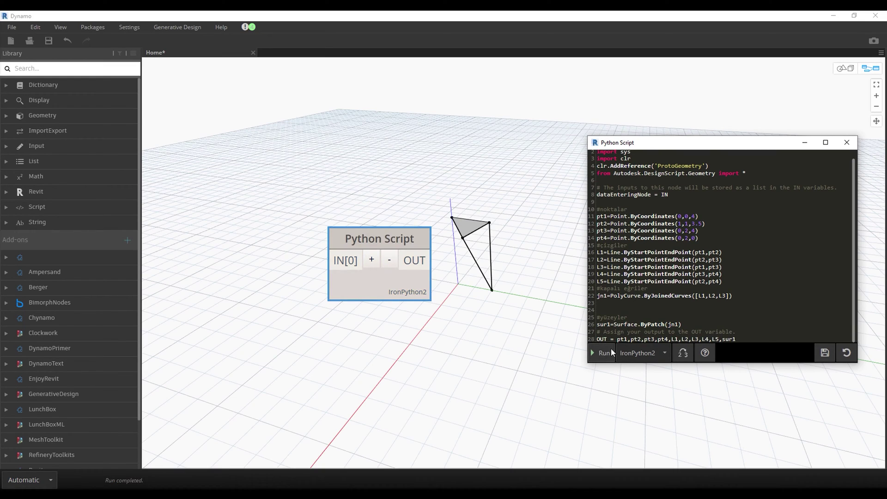
click(846, 69)
mouse_move(670, 152)
right_down()
mouse_move(548, 200)
mouse_move(545, 250)
mouse_move(541, 234)
mouse_move(544, 242)
right_up()
click(870, 68)
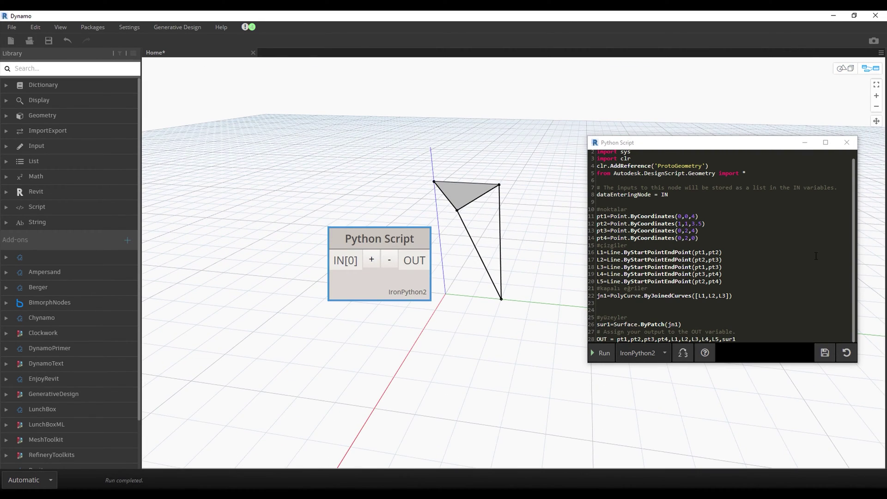
Step: Duplicate the jn1 line as jn2 joining [L2,L4,L5]
drag(741, 295, 597, 296)
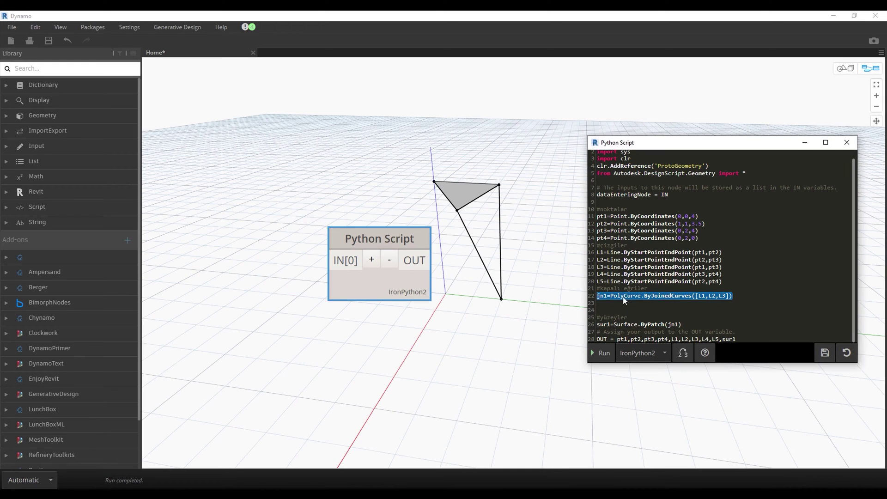
key(ctrl+c)
click(605, 305)
key(ctrl+v)
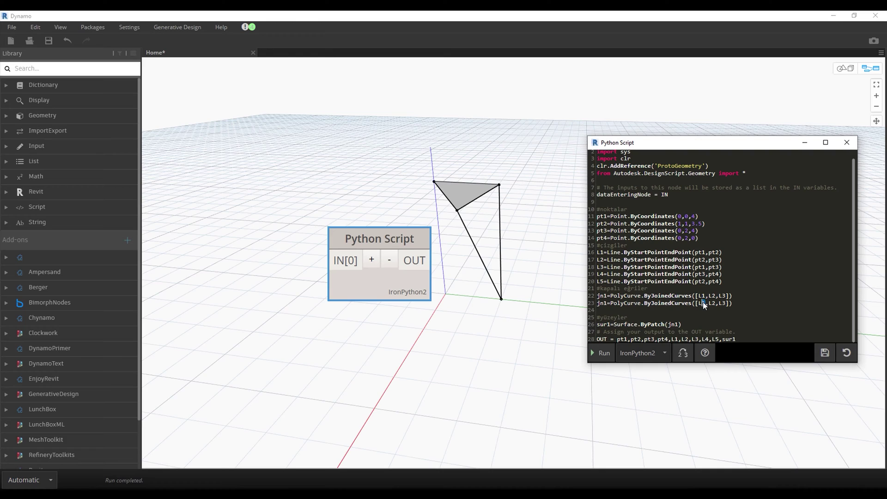
text(2)
text(5)
click(605, 303)
text(2)
Step: Add sur2=Surface.ByPatch(jn2) and append sur2 to the OUT list
drag(683, 324, 597, 324)
key(ctrl+c)
click(686, 325)
key(Return)
key(ctrl+v)
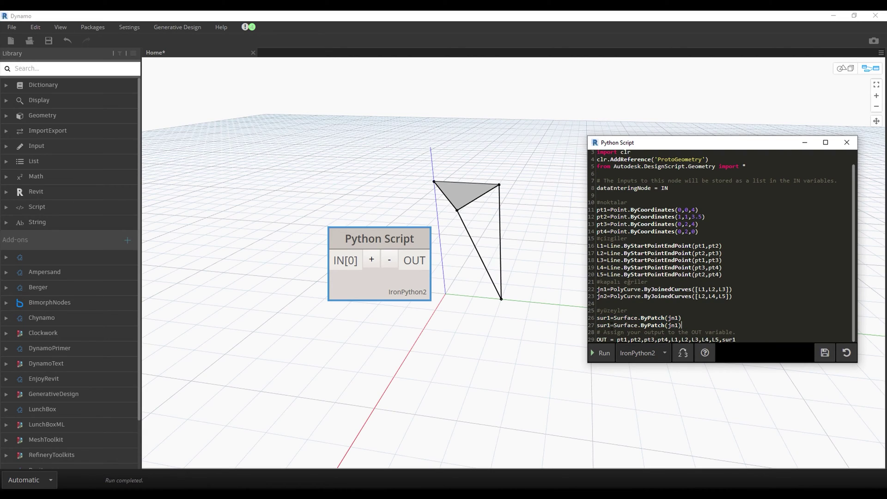
click(612, 324)
key(BackSpace)
text(2)
click(679, 325)
key(BackSpace)
text(2)
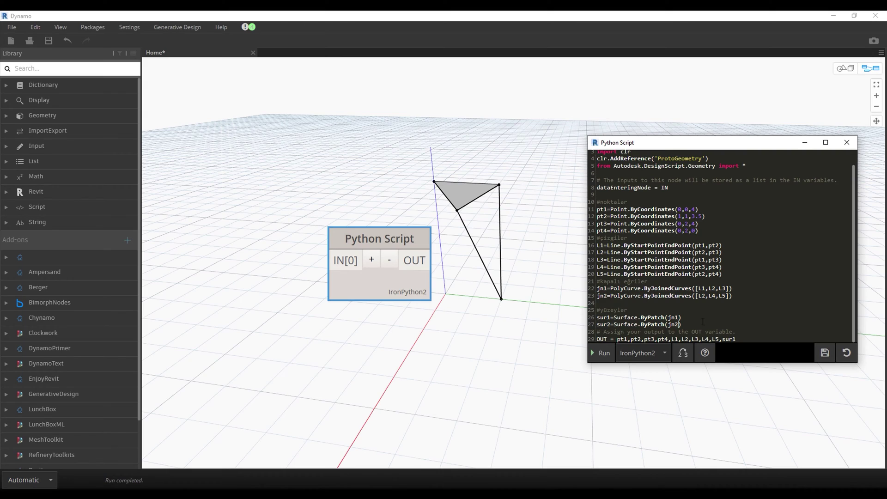
text(,sur2)
Step: Run the script and orbit the preview to inspect both shaded triangles
click(606, 353)
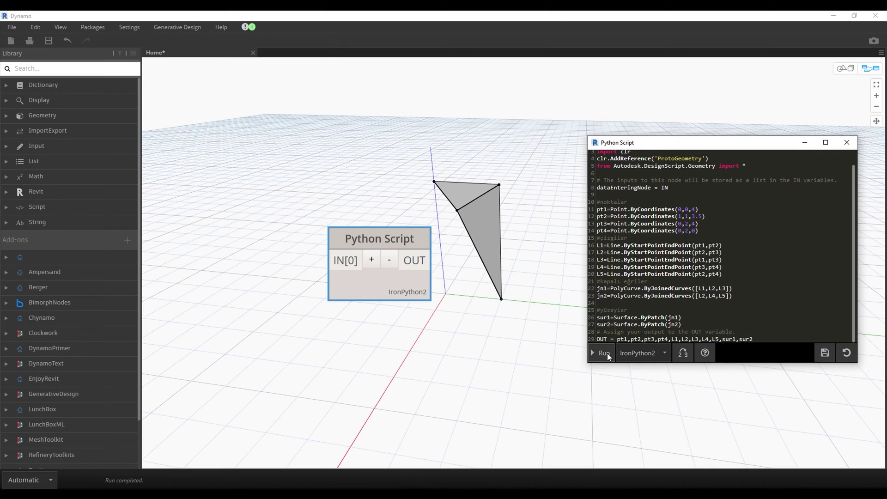
click(844, 68)
middle_drag(491, 196, 525, 196)
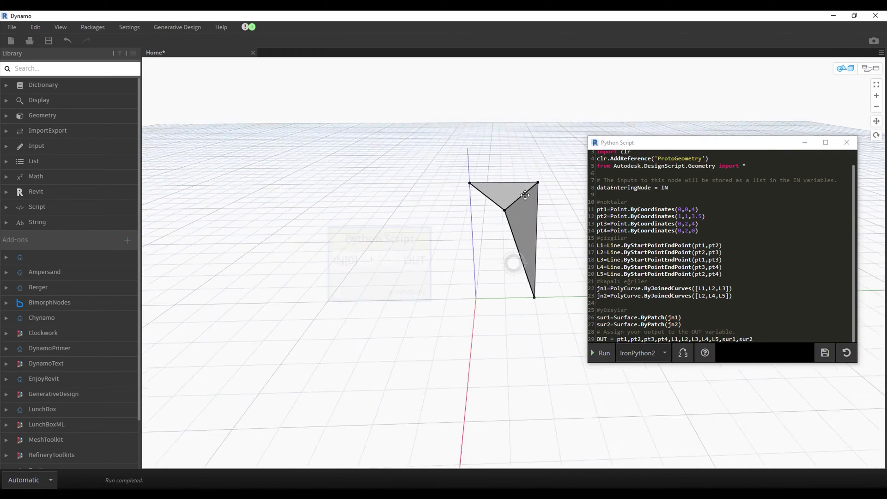
mouse_move(525, 195)
right_down()
mouse_move(341, 227)
mouse_move(283, 248)
mouse_move(430, 239)
right_up()
mouse_move(550, 214)
right_down()
mouse_move(518, 232)
mouse_move(509, 257)
mouse_move(423, 261)
mouse_move(503, 234)
mouse_move(497, 250)
mouse_move(443, 266)
right_up()
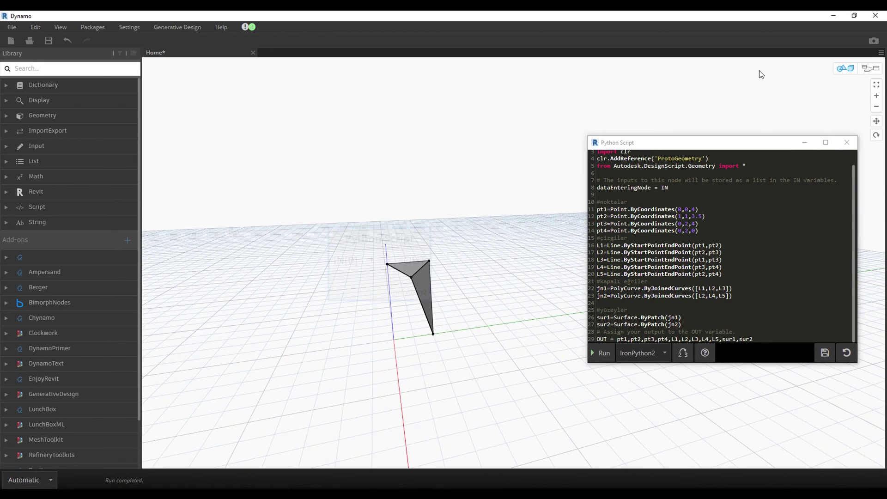
Step: Review the point, line and surface definitions and open blank lines below them
key(ctrl+b)
click(725, 305)
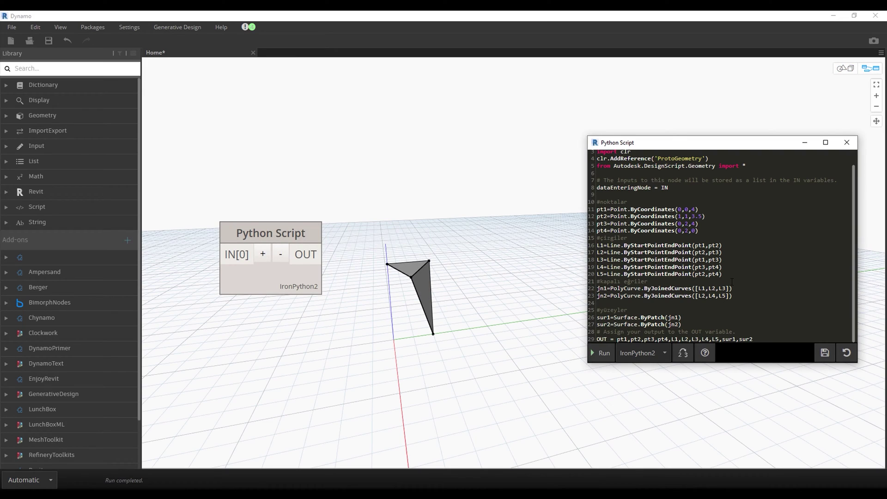
mouse_move(726, 274)
mouse_down()
mouse_move(597, 267)
mouse_move(597, 209)
mouse_up()
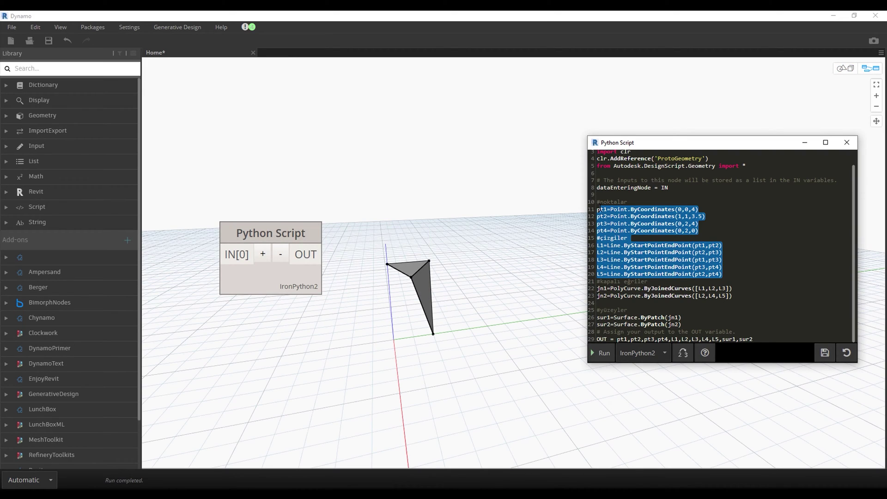
click(732, 296)
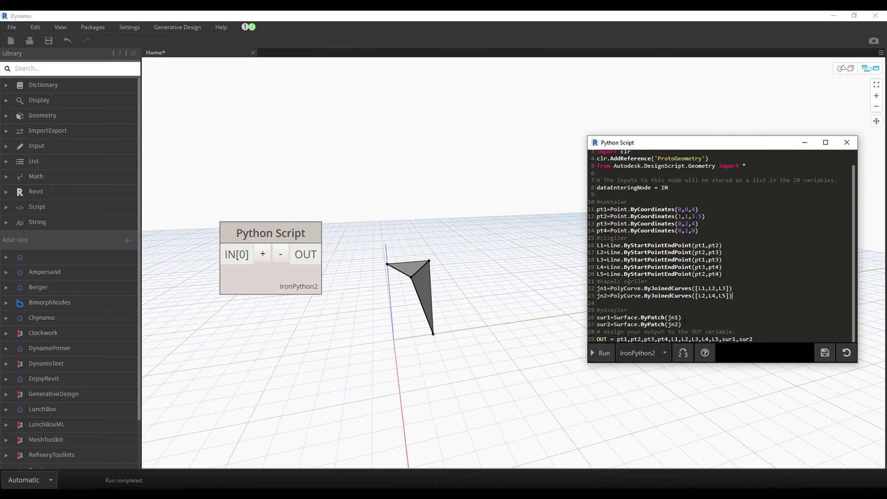
mouse_move(685, 319)
mouse_down()
mouse_move(597, 318)
mouse_move(697, 327)
mouse_up()
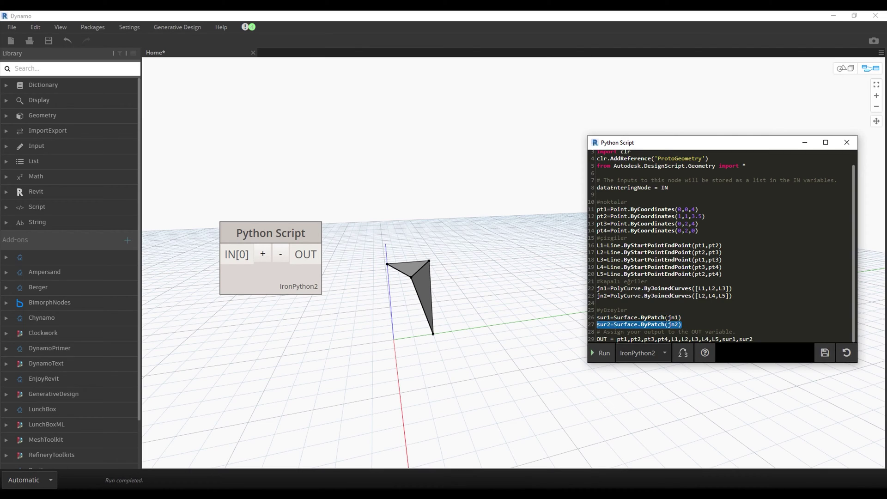
click(697, 323)
key(Return)
Step: Add a #yüzey comment and ps=PolySurface.ByJoinedSurfaces([sur1,sur2]), outputting ps instead of sur1,sur2
key(Return)
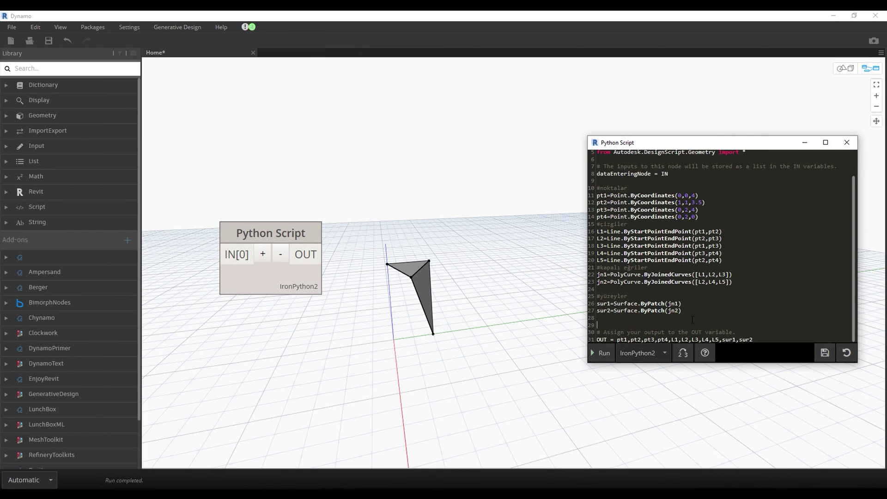
text(#yüzey)
key(Return)
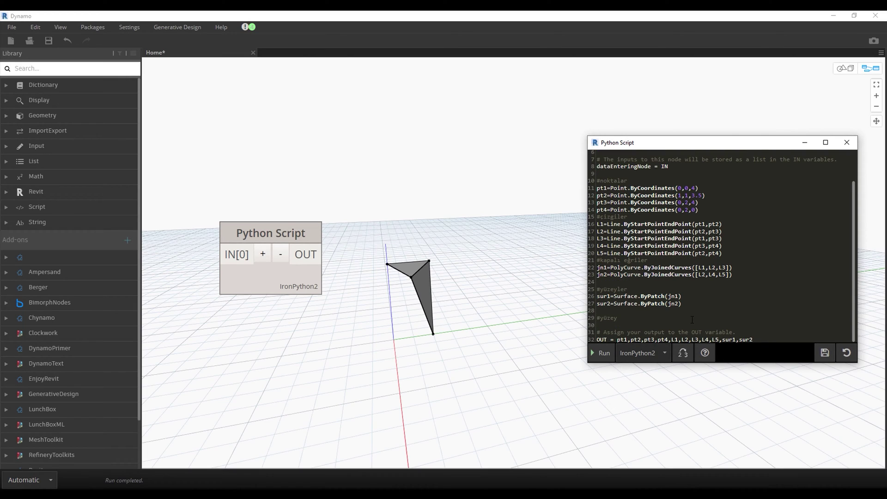
text(ps=P)
text(olySurf)
text(ace.ByJoinedSurfaces([)
text(sur1,sur)
text(2]))
drag(754, 340, 722, 340)
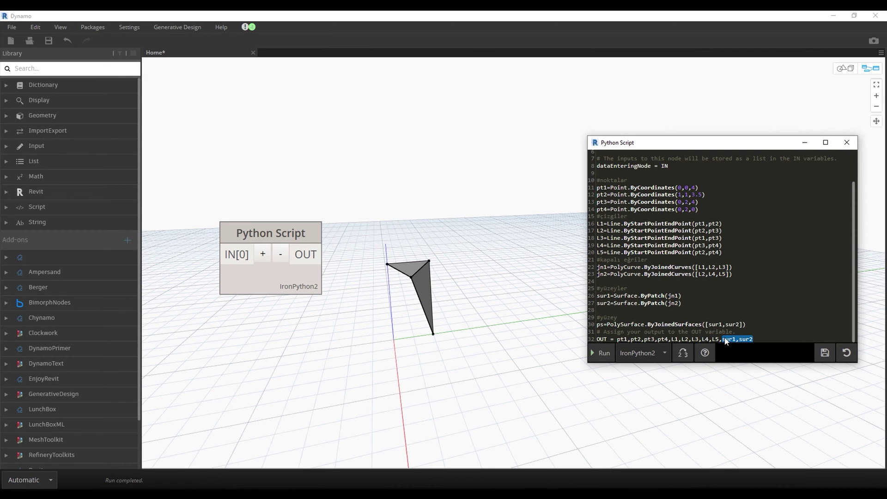
text(ps)
Step: Review the two patch surface lines and the line joining them
drag(598, 296, 682, 304)
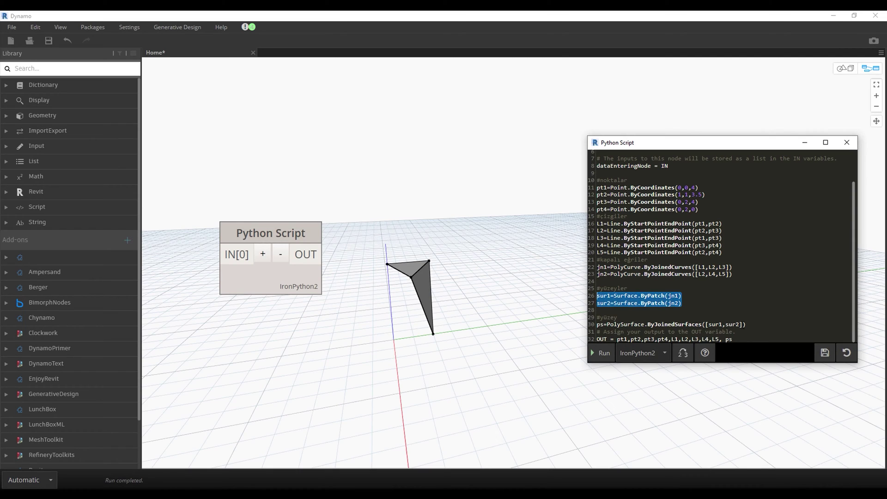
drag(746, 324, 598, 324)
click(748, 335)
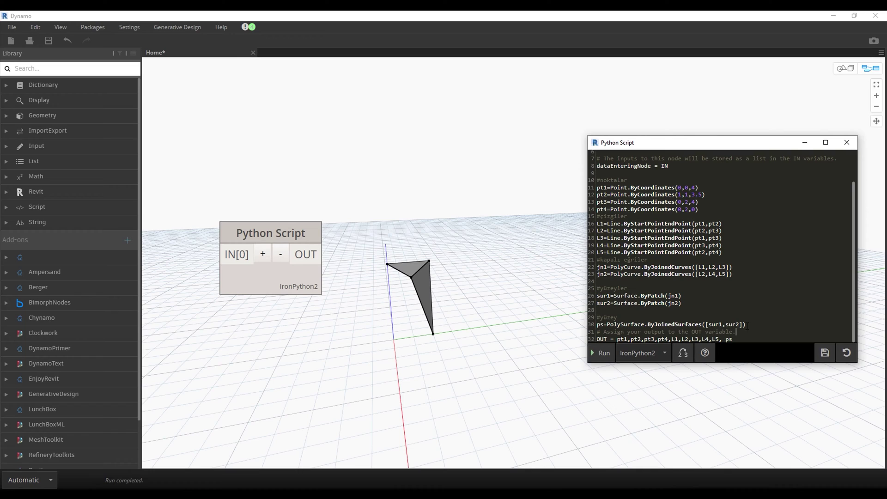
Step: Add st=Surface.Thicken(ps,1) and append st to OUT
key(Return)
text(st)
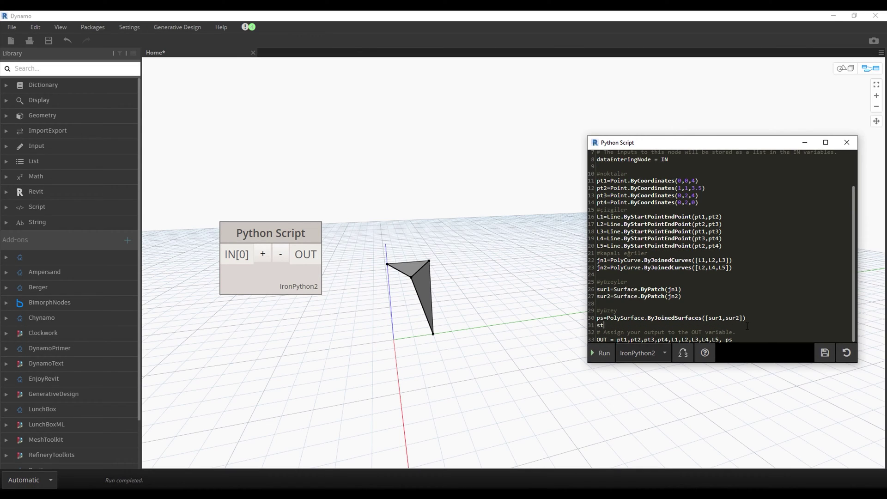
text(=Surf)
text(ace.T)
key(Return)
text(()
text(ps,1)
key(ctrl+End)
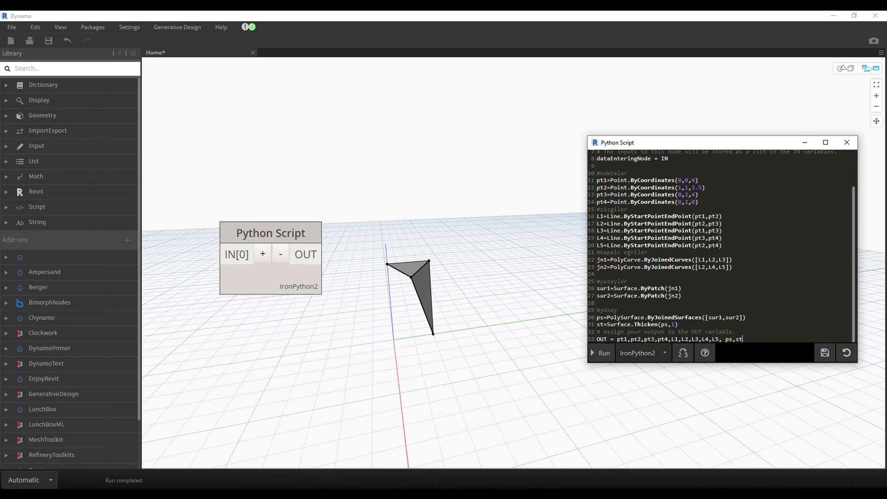
Step: Run the script, which gives warnings, and open a blank line below the surface lines
click(610, 356)
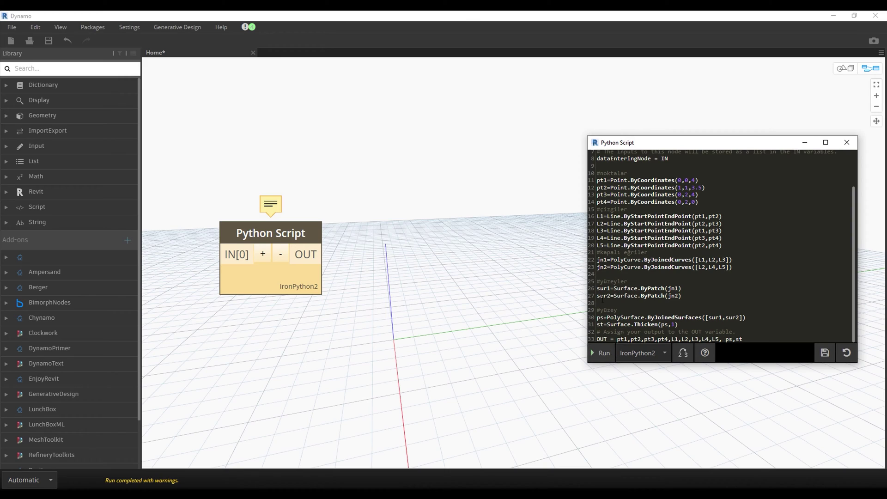
click(687, 297)
key(Return)
Step: Add '#yüzey normali' and flp=Surface.FlipNormalDirection(sur2), join sur1 with flp, and run
text(yüzey normali)
key(Return)
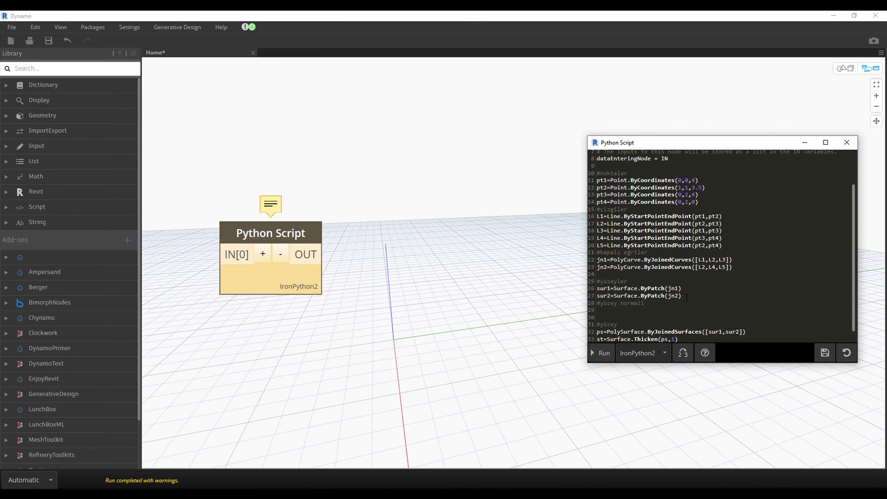
text(flp=)
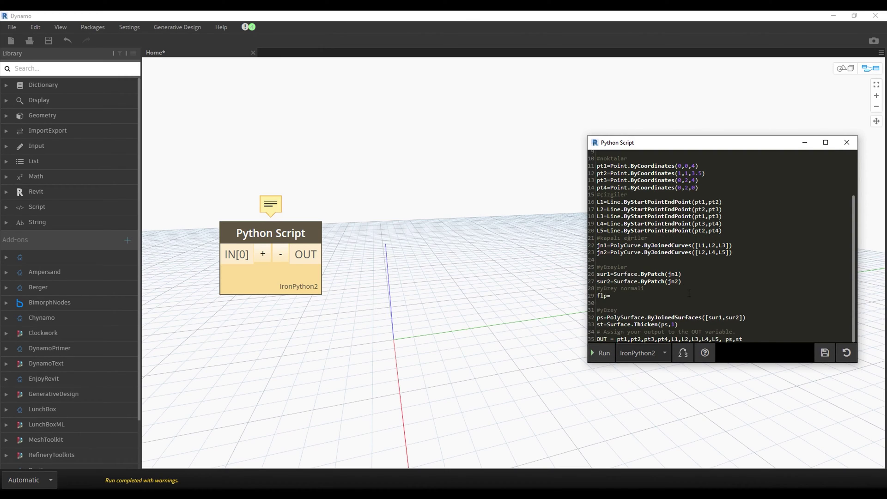
text(Surface.)
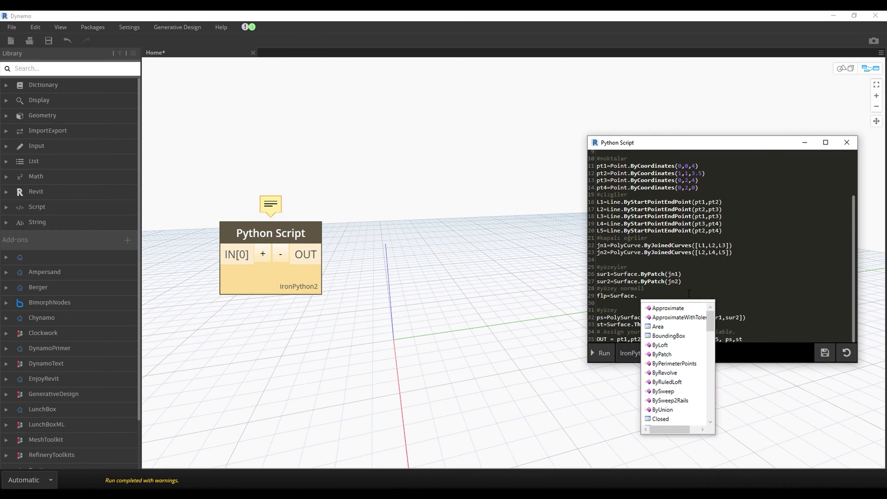
text(Fl)
key(Return)
text(()
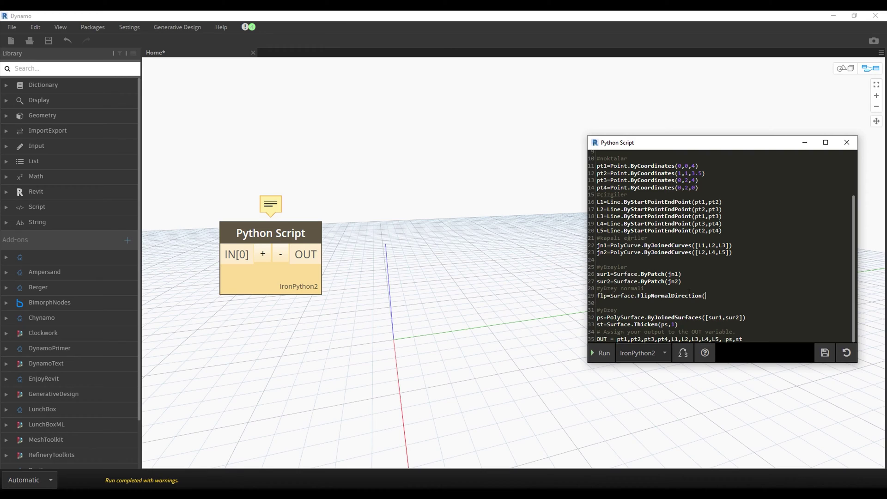
text(sur2)
double_click(731, 317)
text(flp)
click(603, 353)
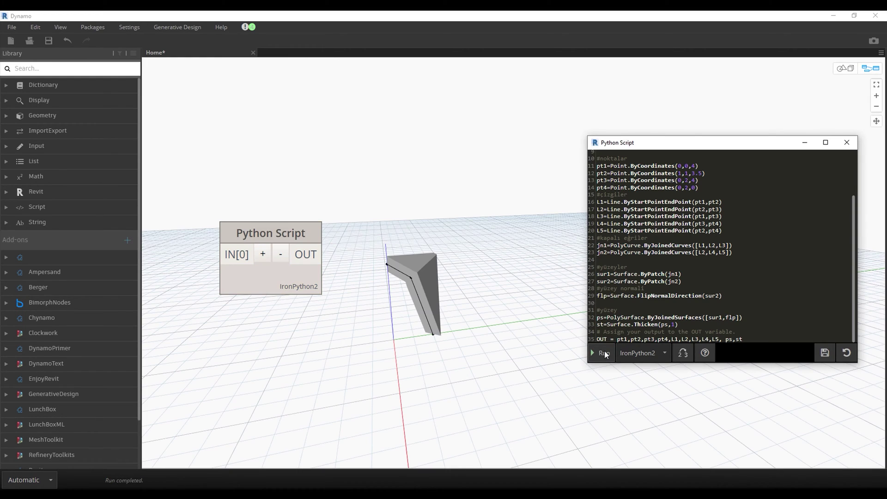
Step: Inspect the thick panel, then reduce the Thicken value to 0.5 and rerun
click(845, 68)
mouse_move(514, 264)
right_down()
mouse_move(463, 266)
mouse_move(511, 261)
right_up()
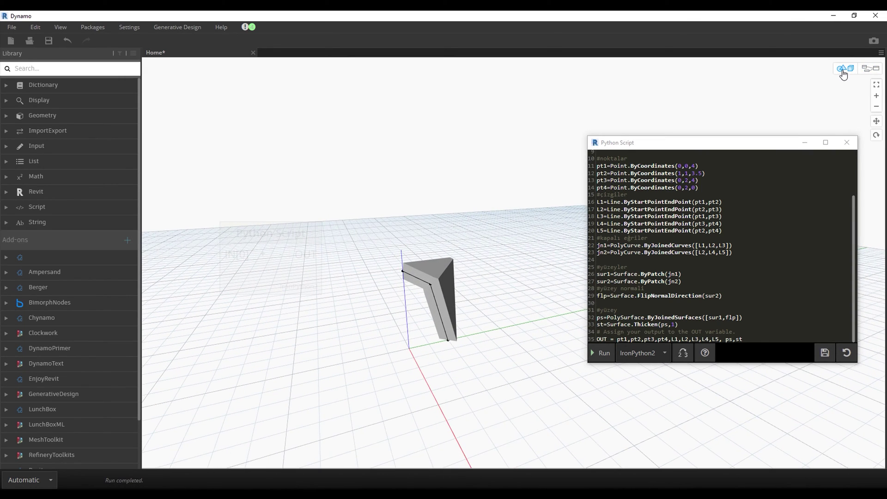
click(872, 73)
click(676, 324)
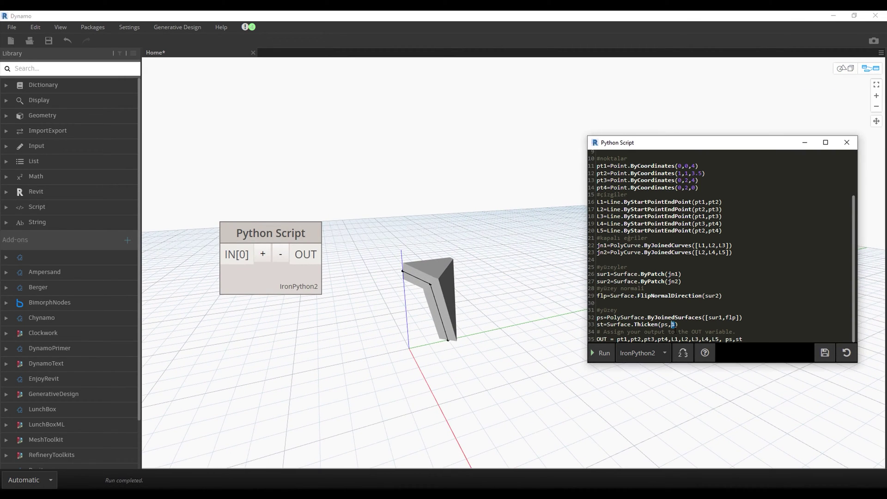
key(BackSpace)
text(0.5)
click(603, 353)
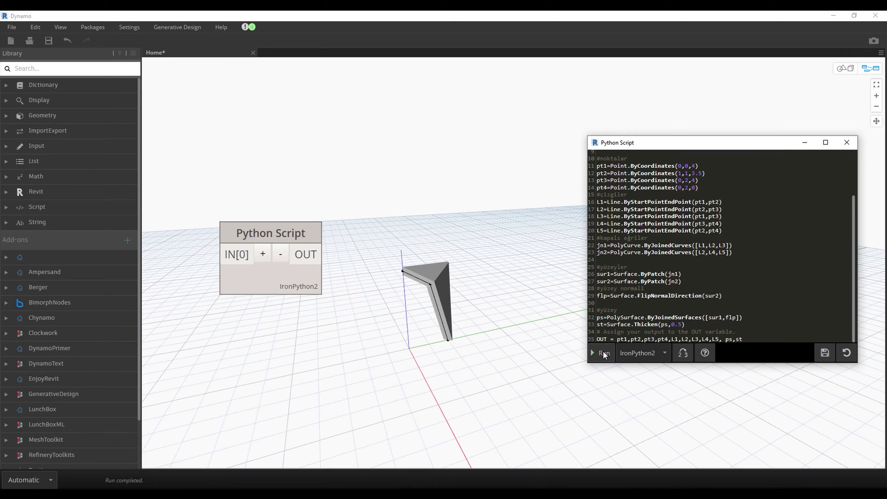
Step: Set the thickness to 0.09, rerun, check the thin panel and open blank lines below
double_click(679, 324)
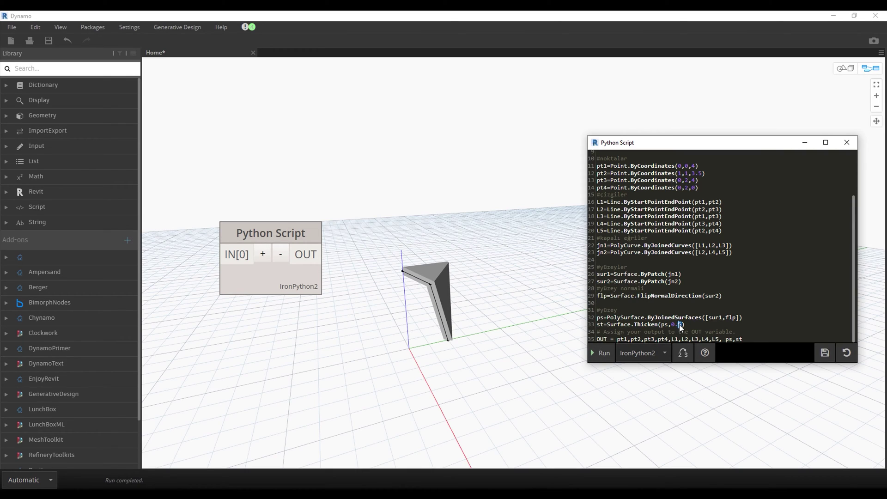
click(596, 352)
click(846, 68)
right_drag(471, 284, 518, 264)
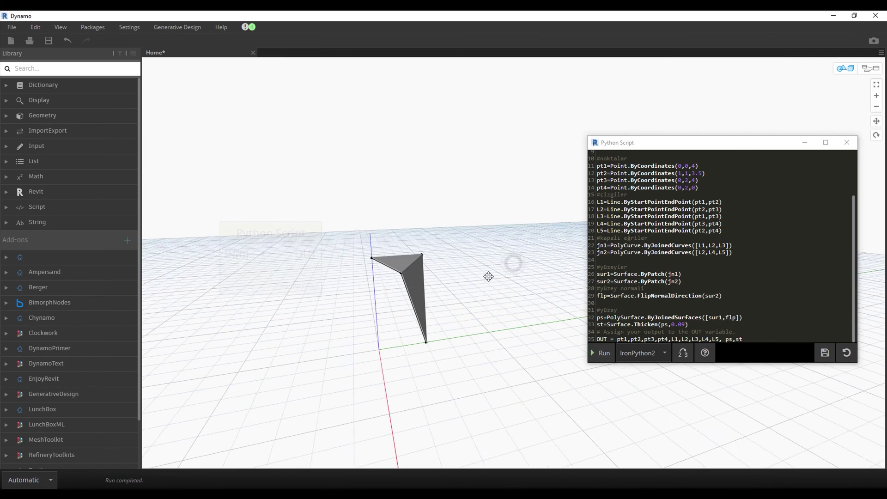
click(863, 69)
click(694, 325)
key(Return)
key(Return)
key(Return)
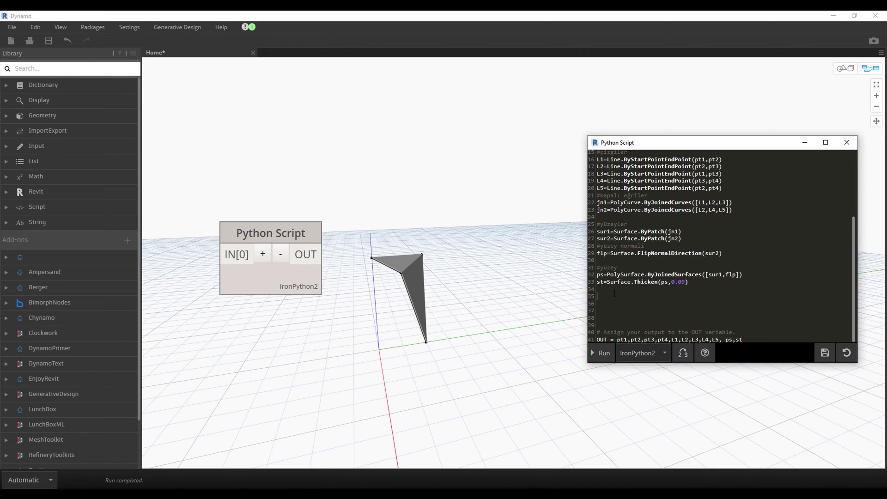
Step: Add a #döngü comment, list=[] and the loop header for i in range(4,36,4)
text(#döngü)
key(Return)
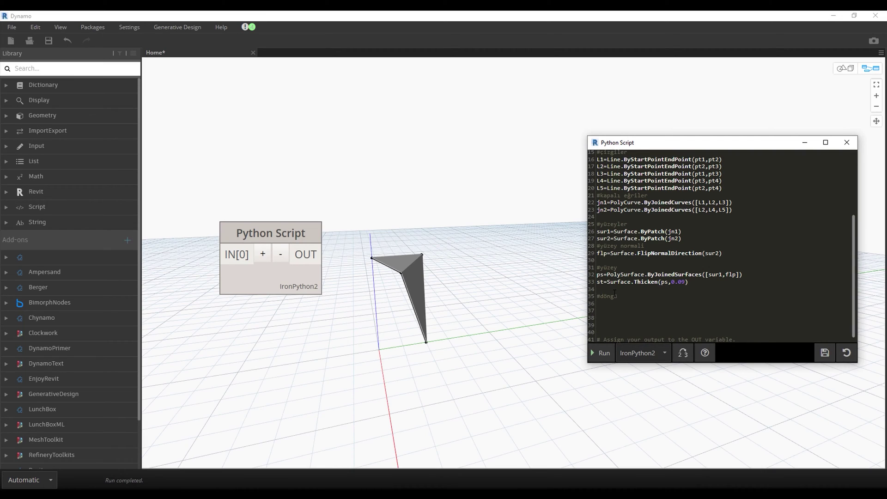
text(list=)
text([])
scroll(614, 293, down, 1)
text(for )
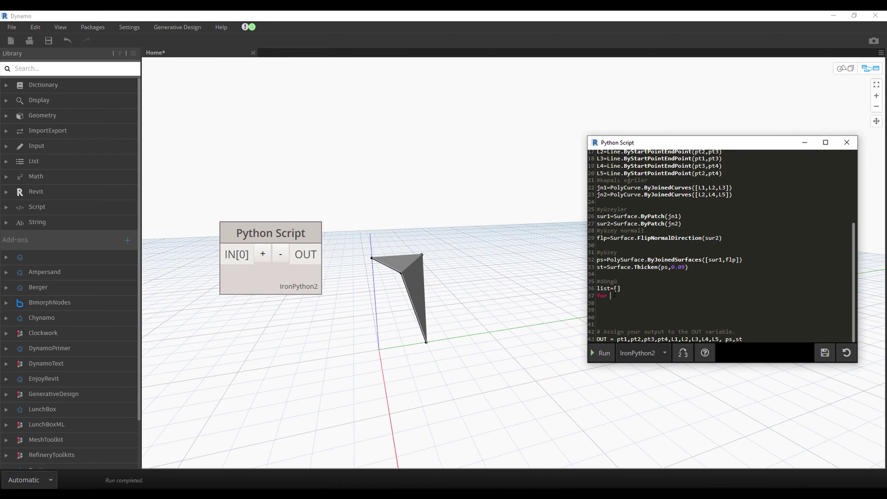
text(i in range)
text((4,36)
text(,4):)
Step: Write the loop body list.append(Geometry.Translate(st,0,0...)) using the Translate suggestion
click(429, 337)
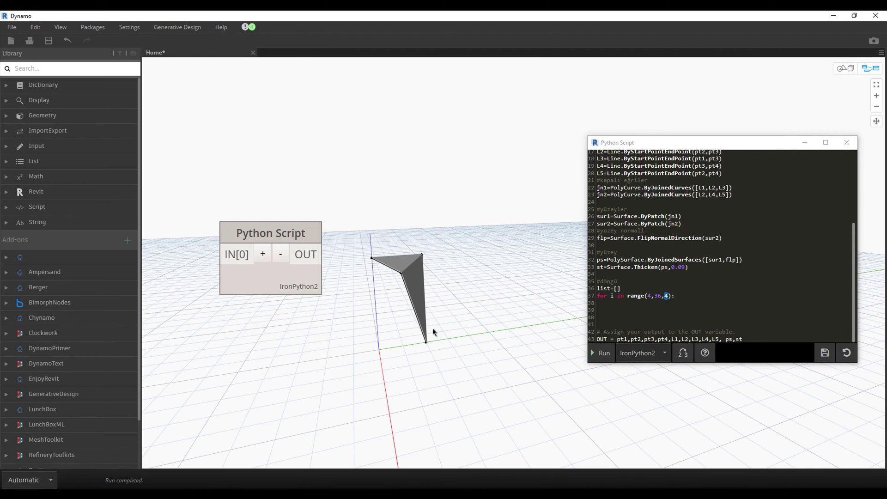
click(678, 295)
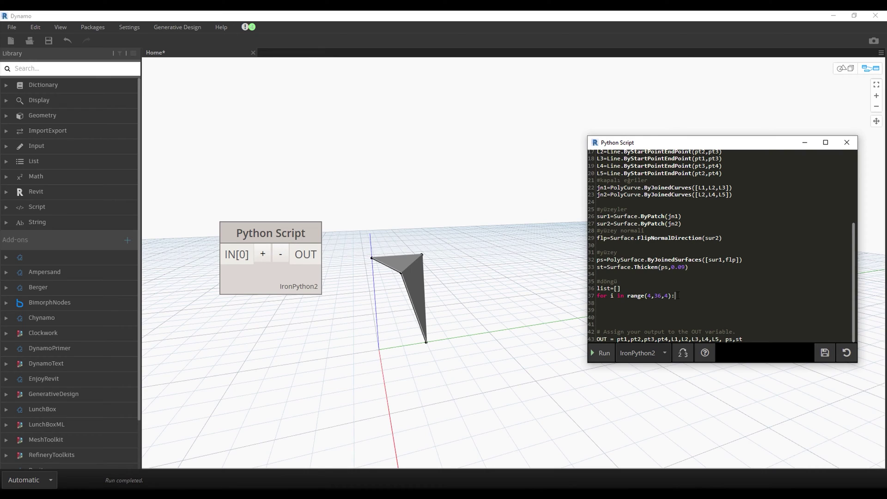
key(Return)
text(list.append()
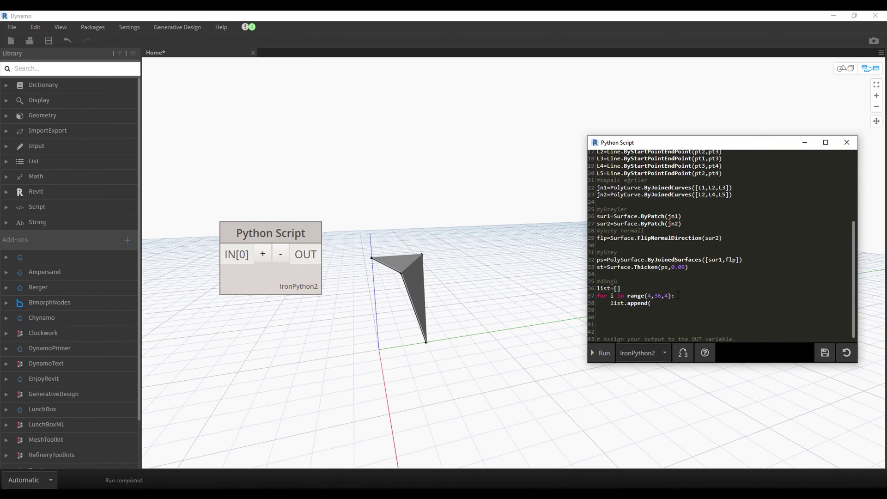
text(Geometry.tr)
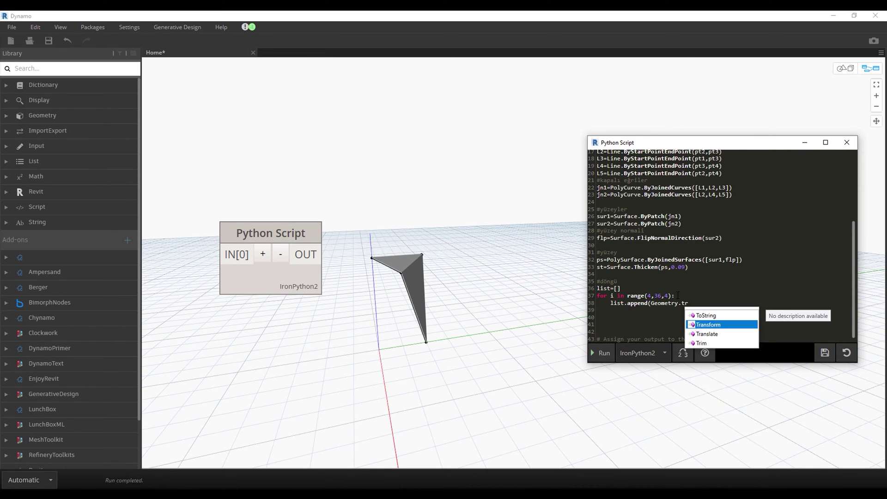
key(Down)
key(Return)
text(()
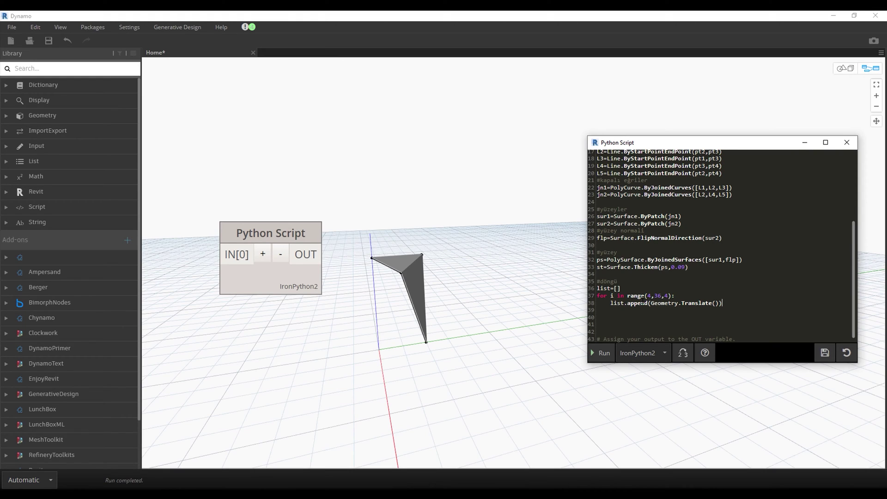
text(st)
text(,0,0)
Step: Complete Translate with the loop variable i as the vertical offset
drag(629, 296, 668, 295)
double_click(611, 296)
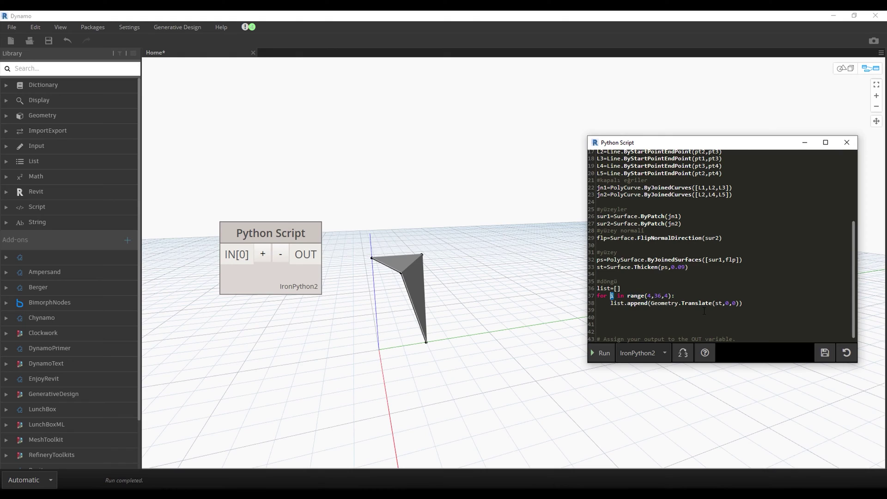
click(738, 303)
text(,i)
scroll(746, 339, down, 1)
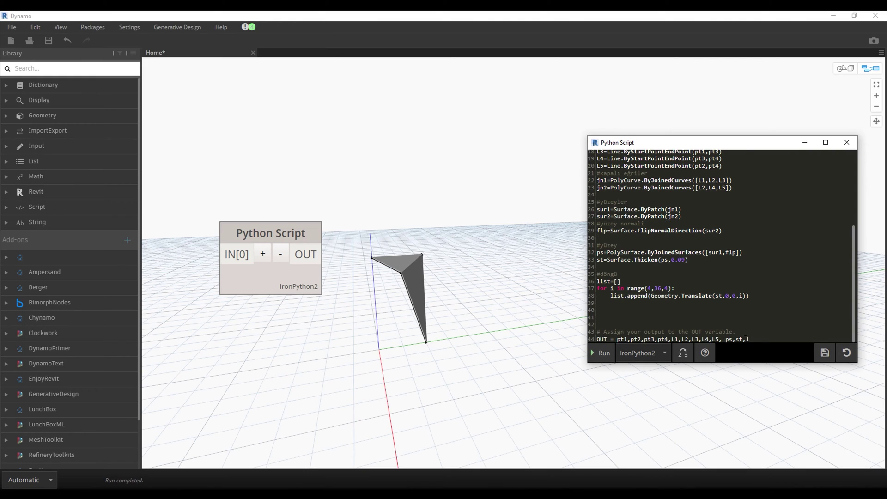
Step: Add list to OUT, run, and orbit the preview of the stacked panels
text(ist)
click(597, 352)
click(842, 70)
scroll(532, 305, down, 5)
mouse_move(531, 305)
right_down()
mouse_move(532, 348)
mouse_move(501, 354)
right_up()
scroll(408, 311, up, 3)
right_drag(443, 318, 436, 318)
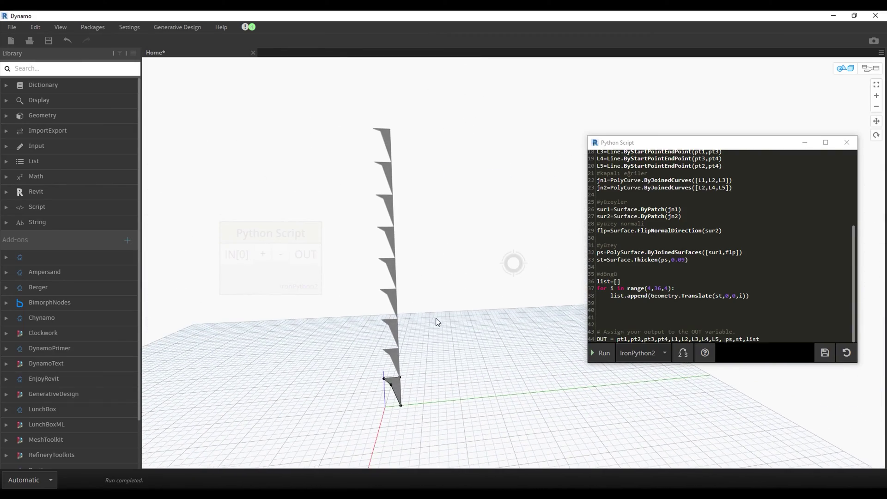
click(870, 69)
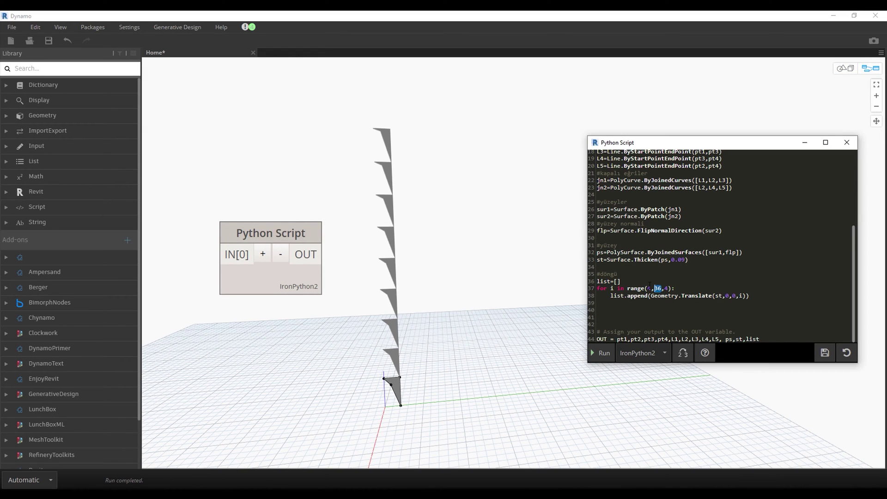
Step: Extend the loop range end to 64, rerun, and view the taller tower
double_click(658, 288)
text(64)
click(601, 352)
click(848, 75)
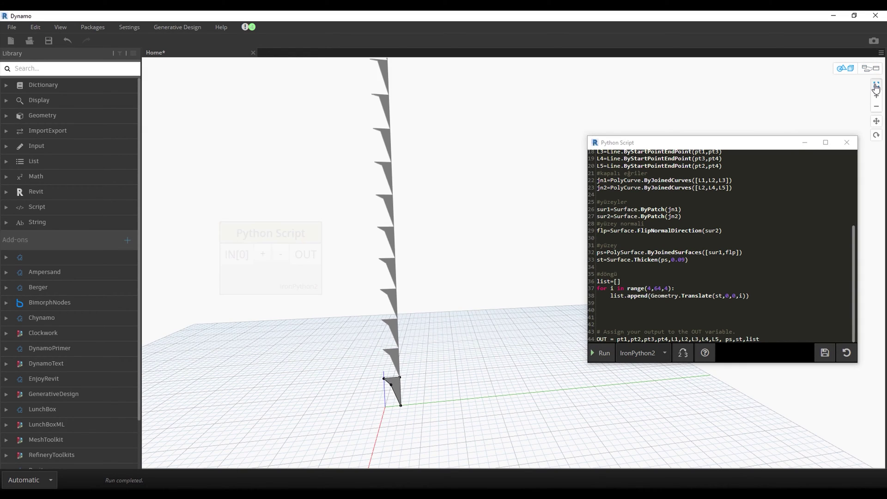
click(876, 84)
mouse_move(537, 196)
right_down()
mouse_move(535, 214)
mouse_move(396, 264)
mouse_move(287, 224)
mouse_move(550, 230)
right_up()
click(863, 71)
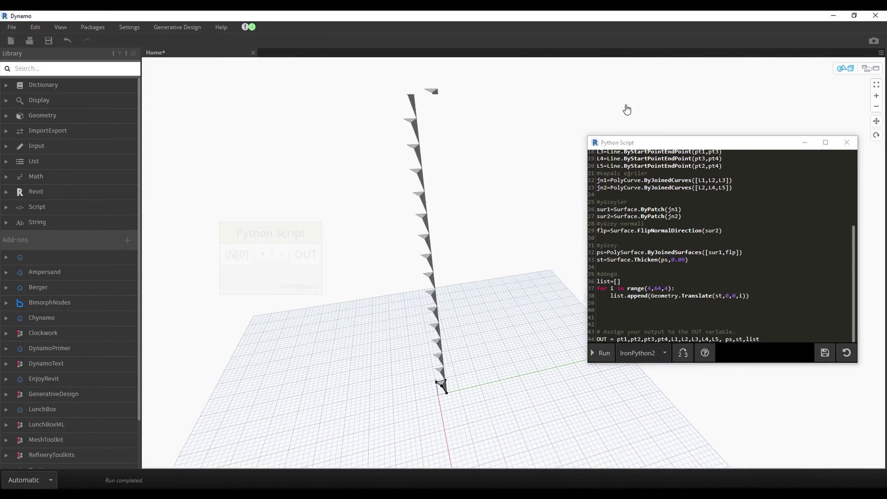
right_drag(626, 111, 779, 81)
click(871, 69)
Step: Set the range end back to 36, rerun, and pan the shorter tower into view
double_click(660, 289)
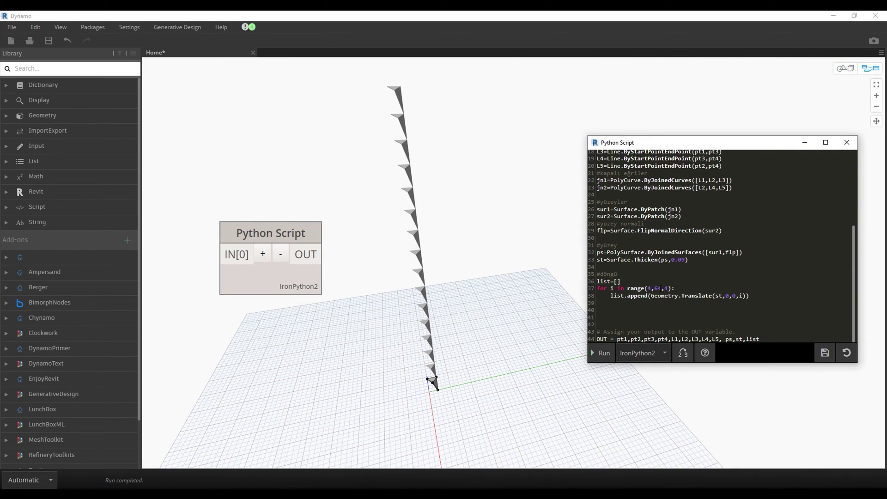
text(36)
click(594, 354)
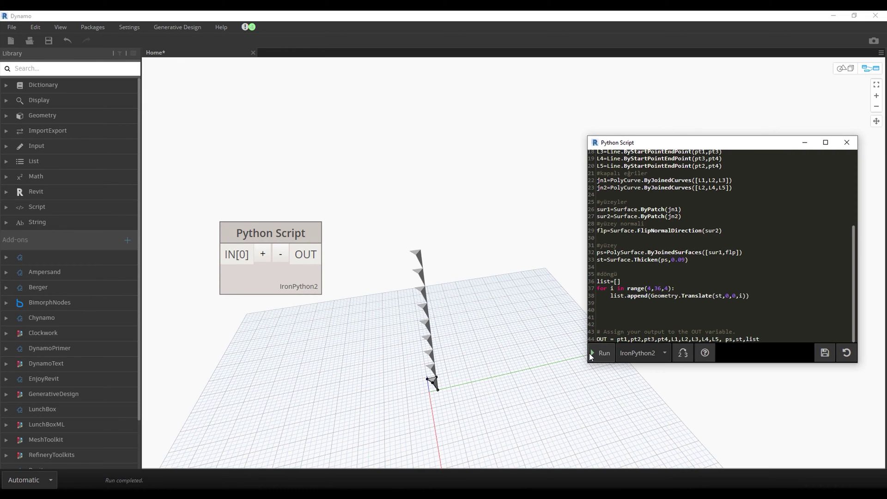
click(846, 69)
mouse_move(615, 130)
middle_down()
mouse_move(699, 108)
mouse_move(633, 116)
middle_up()
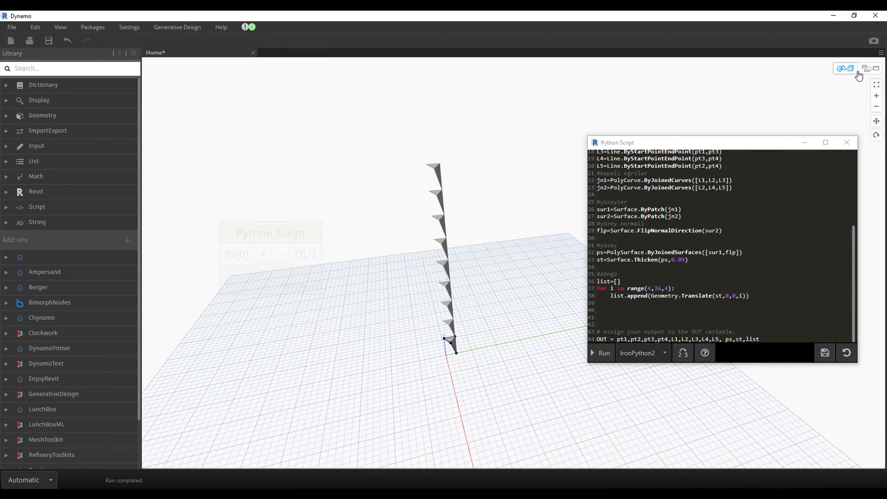
click(871, 68)
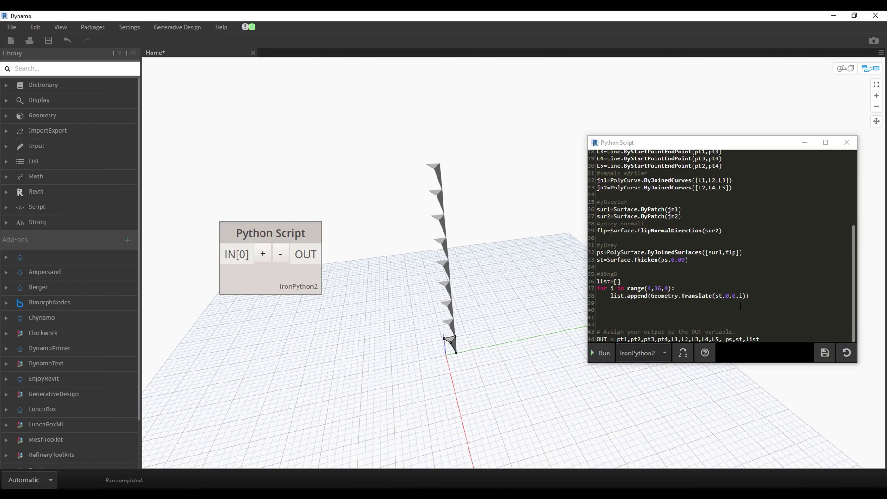
Step: Add listy=[] and an inner loop for j in range(2,36,2) inside the outer loop
click(694, 289)
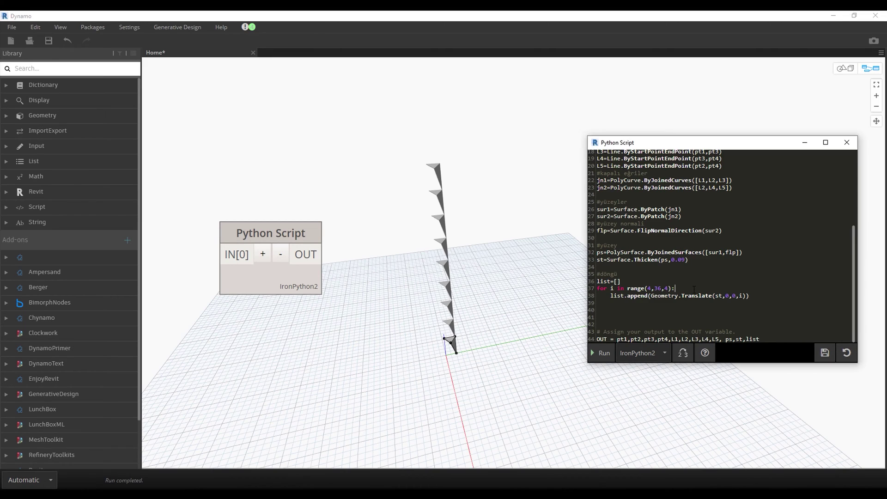
key(Return)
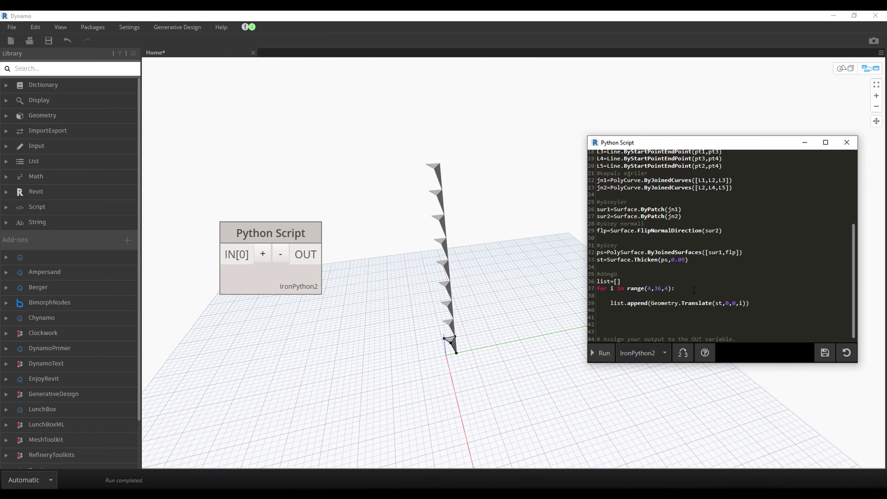
text(listy=)
text([])
key(Return)
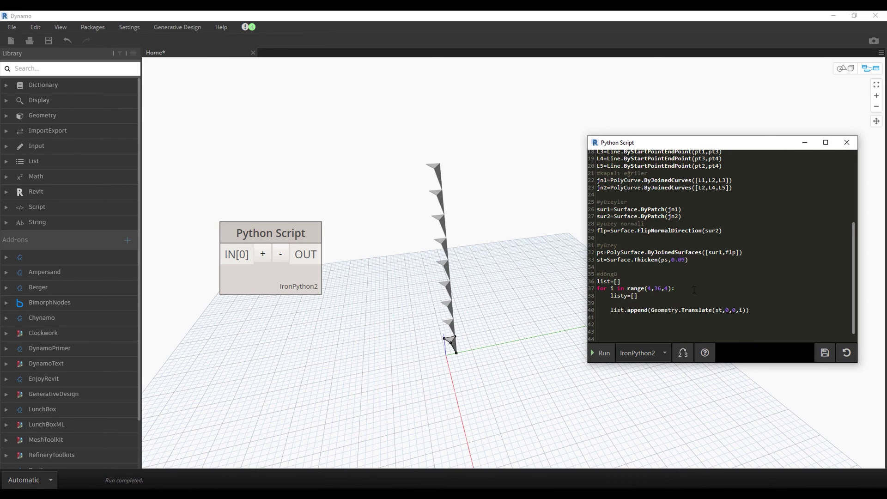
text(for j)
text( in range(2,)
text(36,2)
text():)
key(Return)
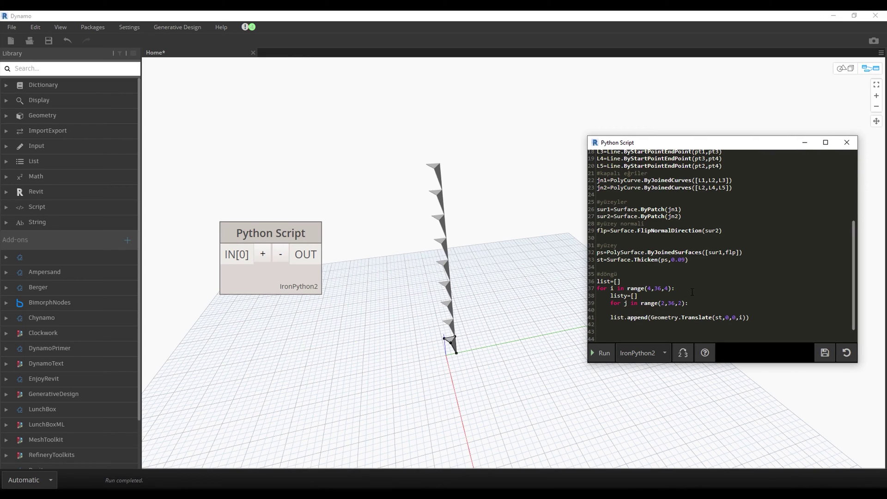
Step: Indent the append into the inner loop as listy.append(Geometry.Translate(st,0,j,i))
click(625, 318)
text(y)
click(611, 317)
key(Tab)
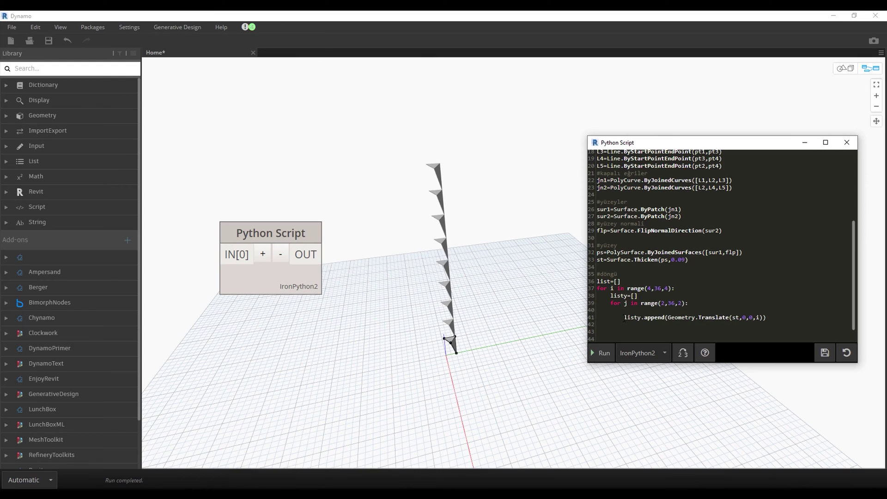
scroll(624, 319, down, 1)
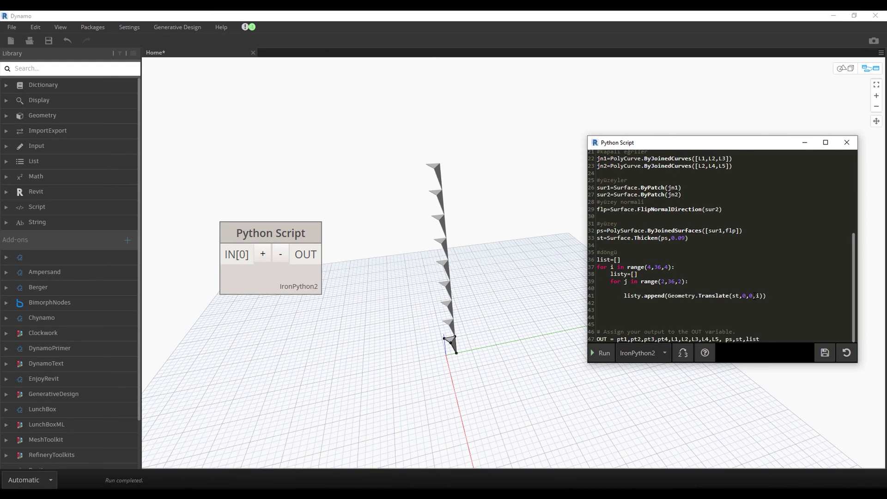
key(BackSpace)
text(j)
Step: Add list.append(listy) after the inner loop and run the nested loops
drag(767, 296, 624, 296)
key(ctrl+c)
click(636, 309)
key(ctrl+v)
drag(751, 310, 657, 310)
text(listy)
key(BackSpace)
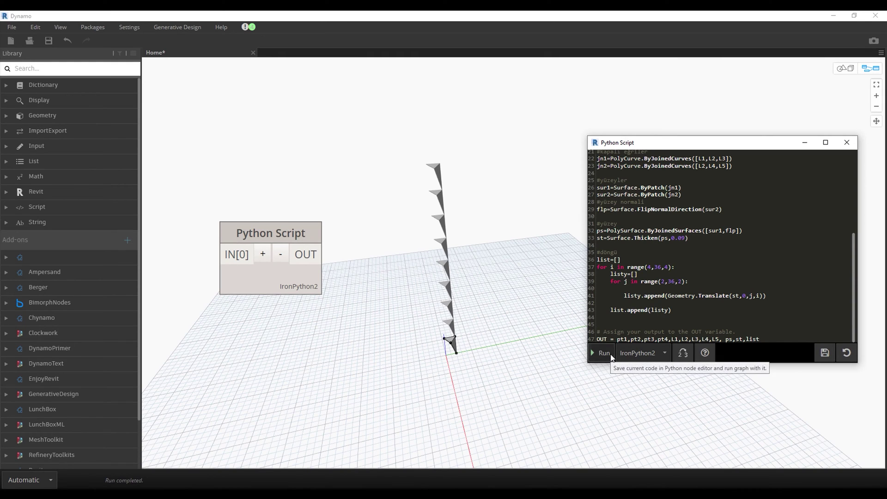
click(603, 353)
Step: Run the nested-loop script and orbit closer to inspect the full folded-panel wall
click(846, 72)
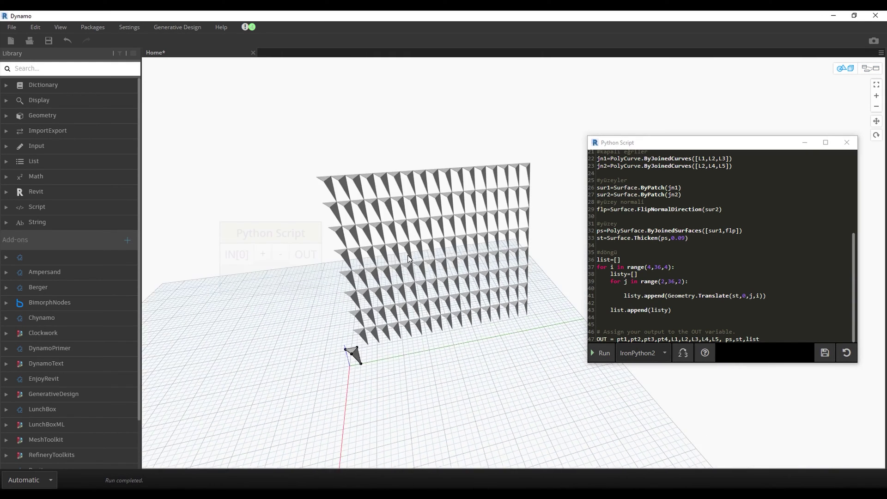
mouse_move(508, 231)
mouse_down()
mouse_move(490, 268)
mouse_move(497, 381)
mouse_up()
scroll(491, 268, up, 3)
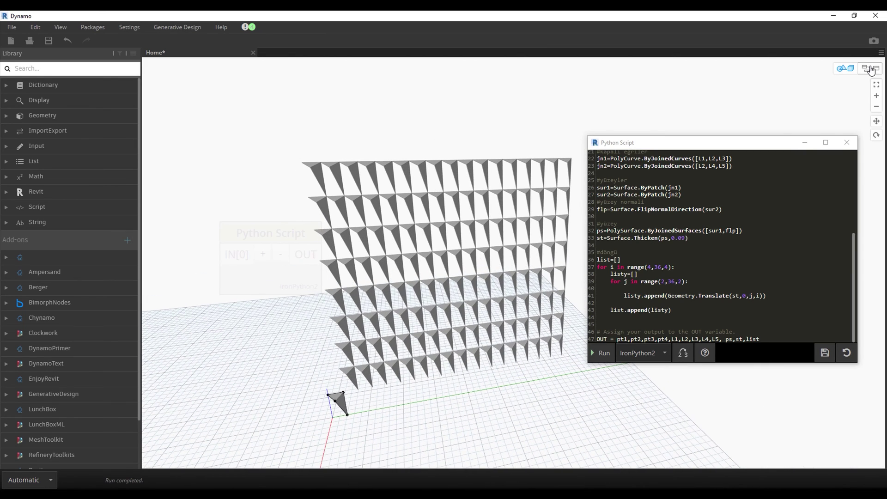
key(ctrl+b)
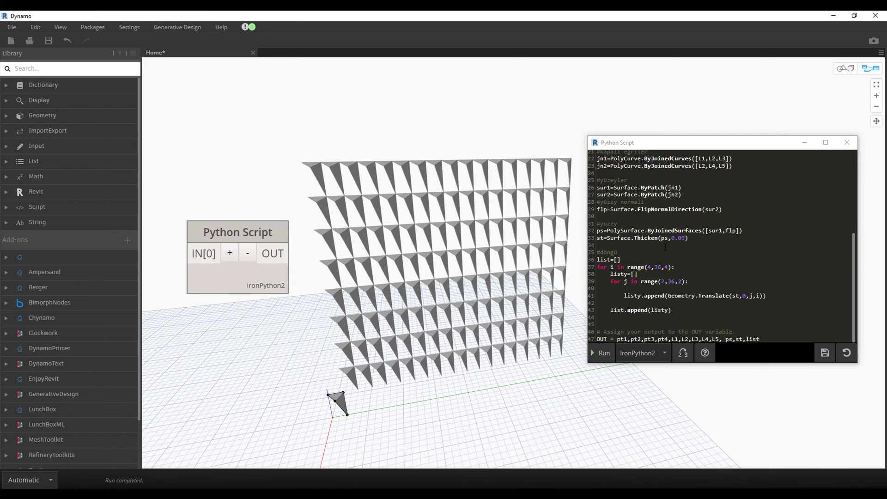
Step: Review the inner append line, the Translate offsets and the inner loop range(2,36,2)
mouse_move(762, 340)
mouse_down()
mouse_move(597, 173)
mouse_move(591, 263)
mouse_move(629, 262)
mouse_up()
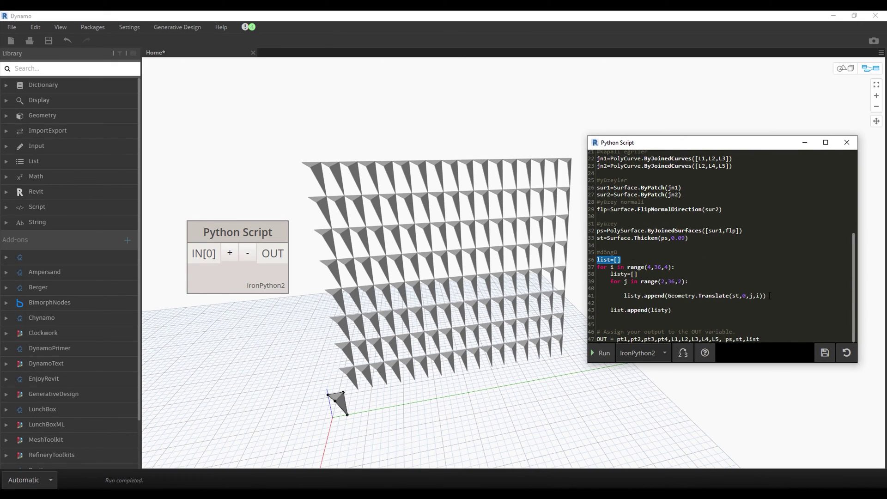
drag(766, 296, 624, 296)
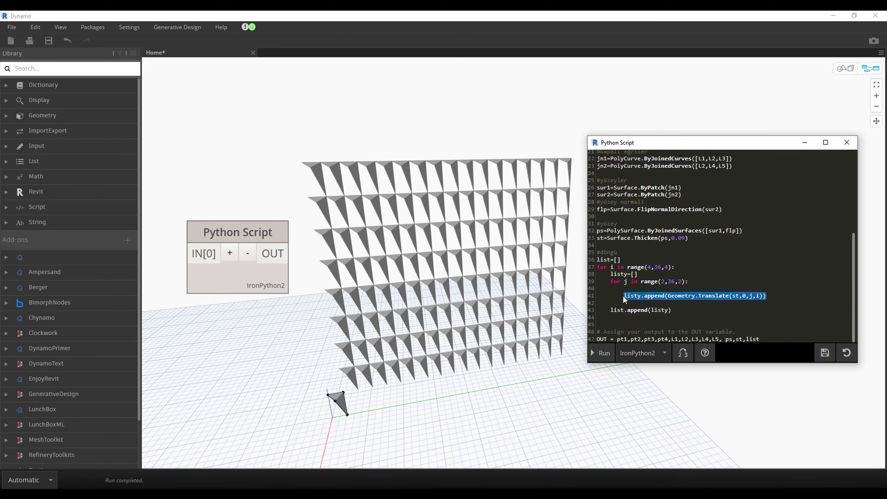
click(770, 296)
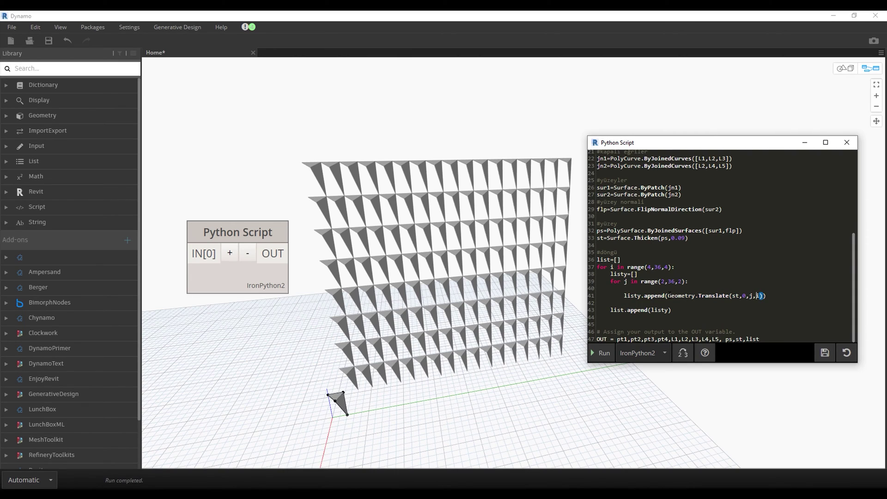
drag(760, 297, 668, 298)
click(754, 302)
double_click(751, 296)
drag(686, 282, 642, 283)
double_click(625, 283)
Step: Review the outer loop range(4,36,4), its loop body, the list=[] initialisation and output
double_click(758, 296)
drag(672, 267, 627, 267)
double_click(612, 267)
drag(767, 296, 611, 274)
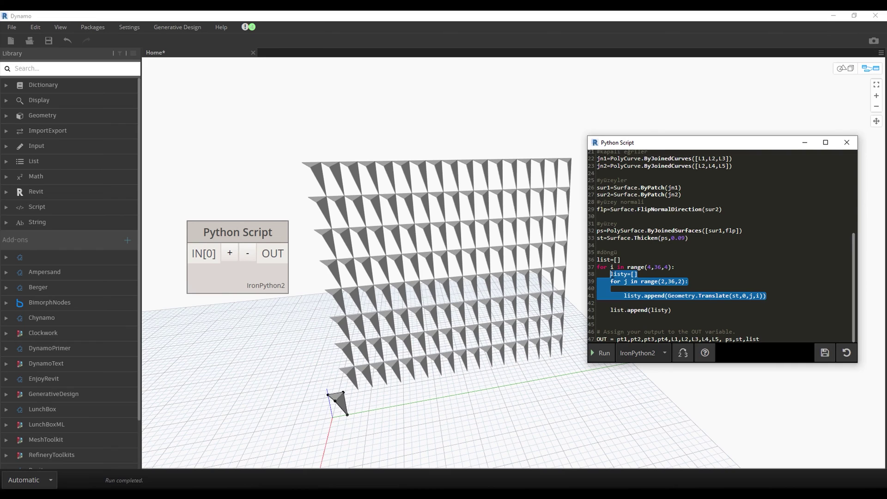
drag(672, 310, 611, 310)
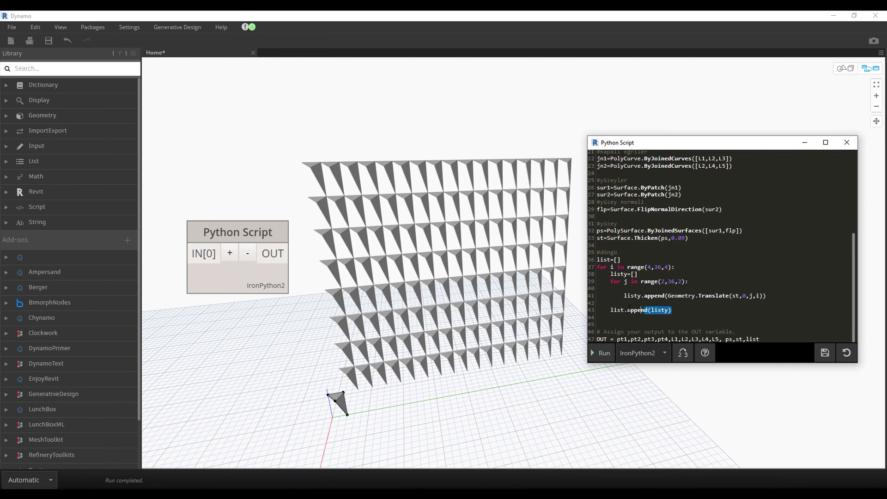
drag(621, 259, 598, 259)
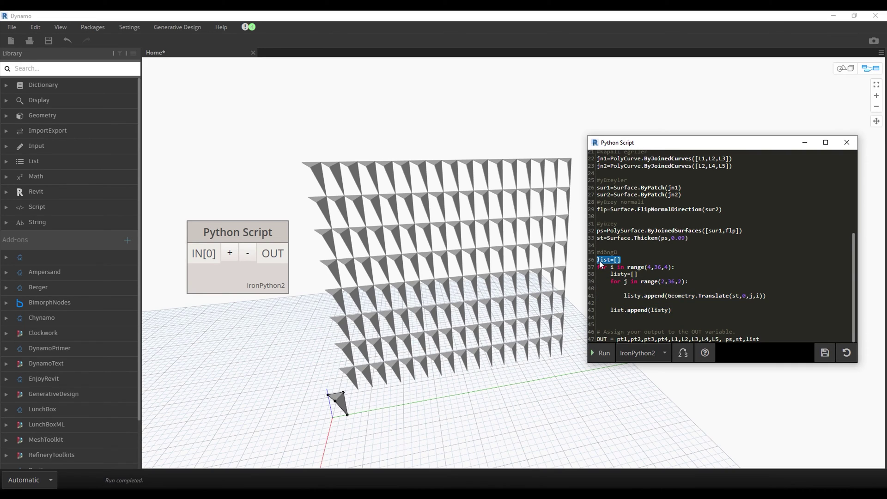
drag(760, 338, 745, 339)
click(770, 332)
Step: Replace 36 with a in the outer range() and with b in the inner range()
drag(661, 266, 655, 266)
text(a)
double_click(673, 282)
text(b)
Step: Replace the top input line with a = IN[0]
scroll(695, 291, up, 3)
scroll(695, 291, up, 4)
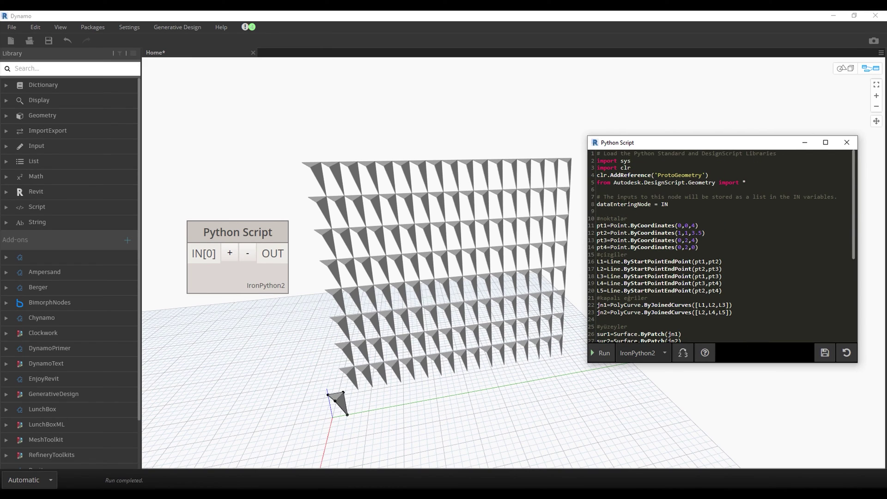
drag(649, 204, 601, 204)
text(a)
click(616, 204)
key(Left)
text(0)
key(End)
Step: Duplicate the input line on the next line and change it to b = IN[1]
key(shift+Home)
key(ctrl+c)
click(610, 212)
key(ctrl+v)
key(Home)
key(Delete)
text(b)
text(1)
scroll(407, 226, down, 3)
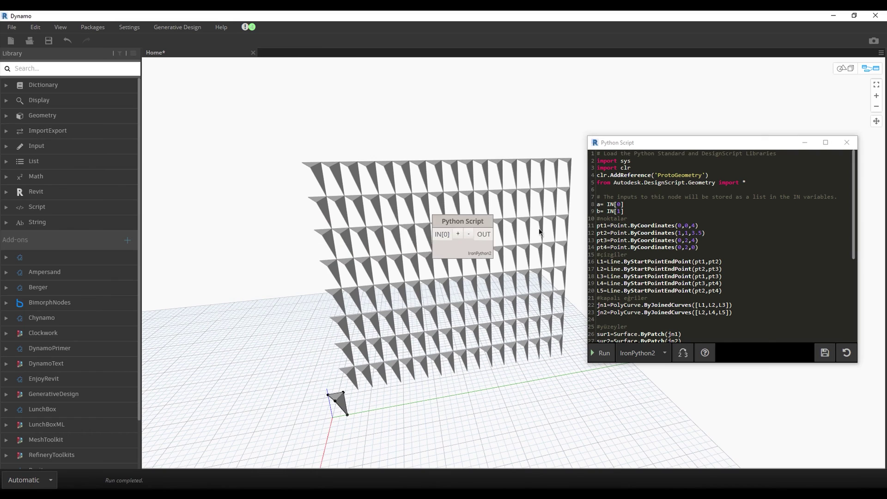
Step: Add an Integer Slider left of the script node and paste a second copy below it
double_click(283, 208)
text(integer)
click(325, 252)
mouse_move(353, 215)
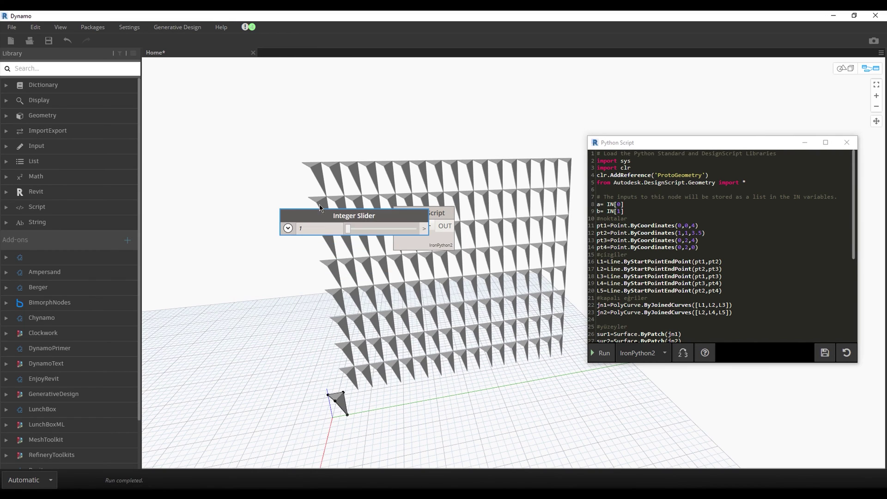
drag(333, 212, 246, 184)
key(ctrl+c)
key(ctrl+v)
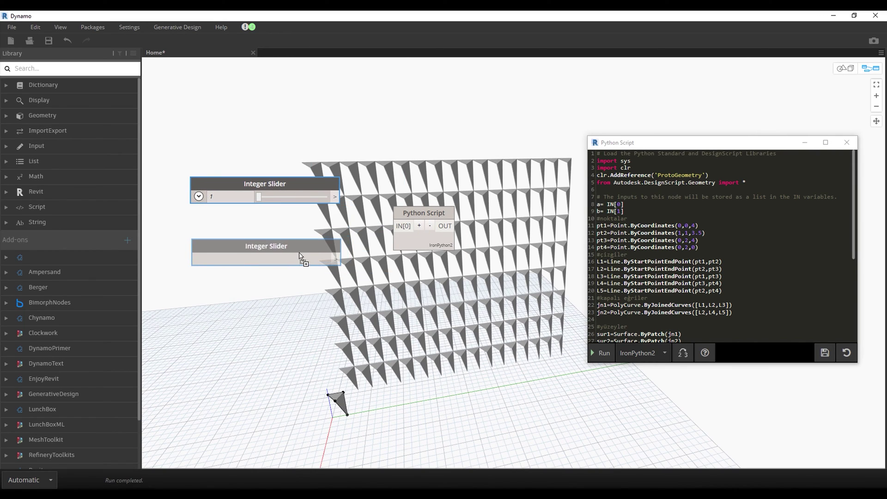
Step: Add a second Python Script input and wire the two sliders into IN[0] and IN[1]
click(419, 226)
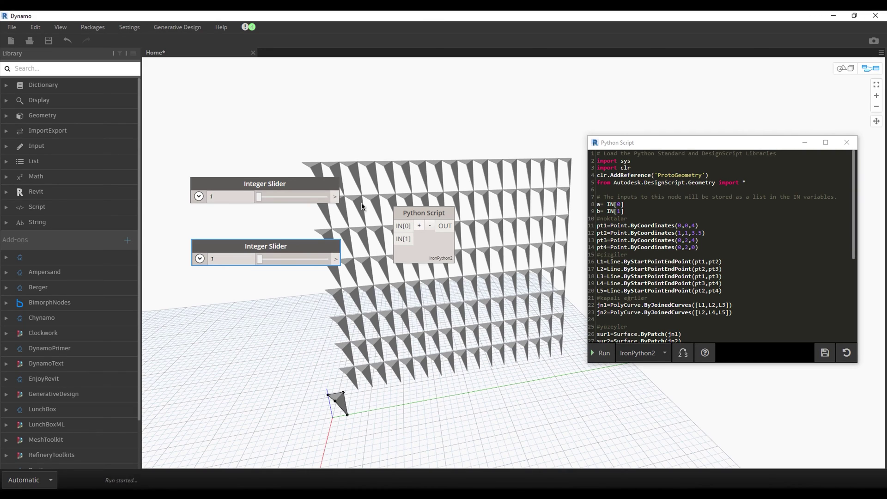
drag(335, 196, 396, 226)
drag(336, 259, 397, 239)
drag(232, 182, 240, 117)
Step: Set the first slider's minimum and step to 4 and the second slider's minimum to 2
click(207, 130)
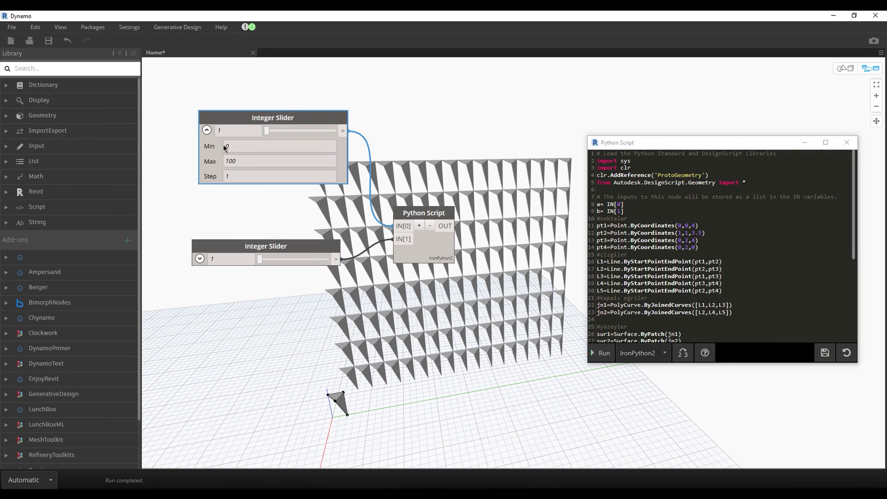
click(244, 149)
text(4)
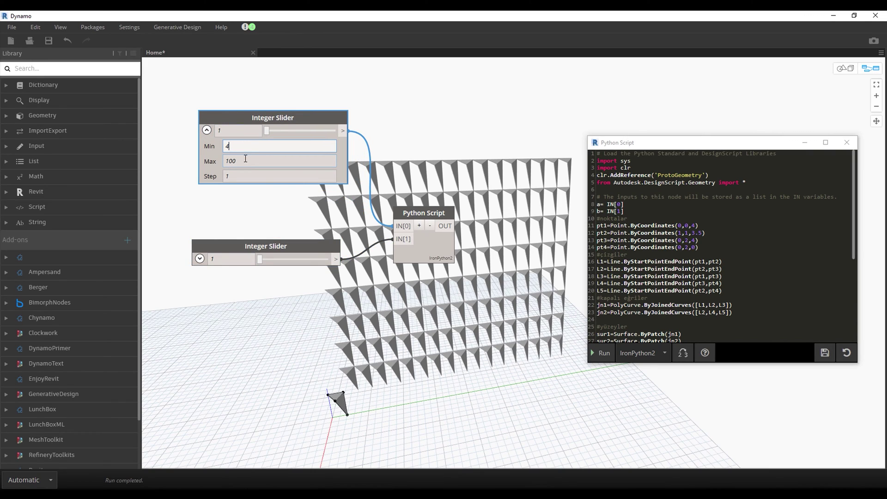
click(248, 175)
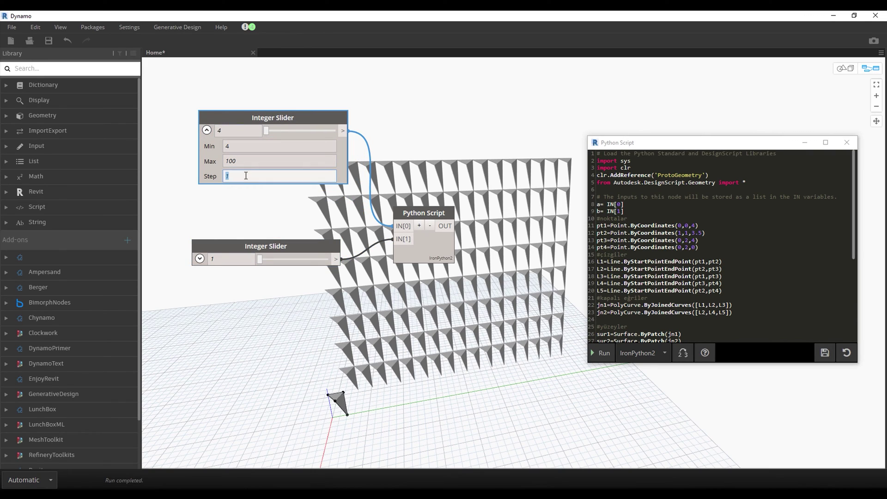
text(4)
key(Return)
click(207, 130)
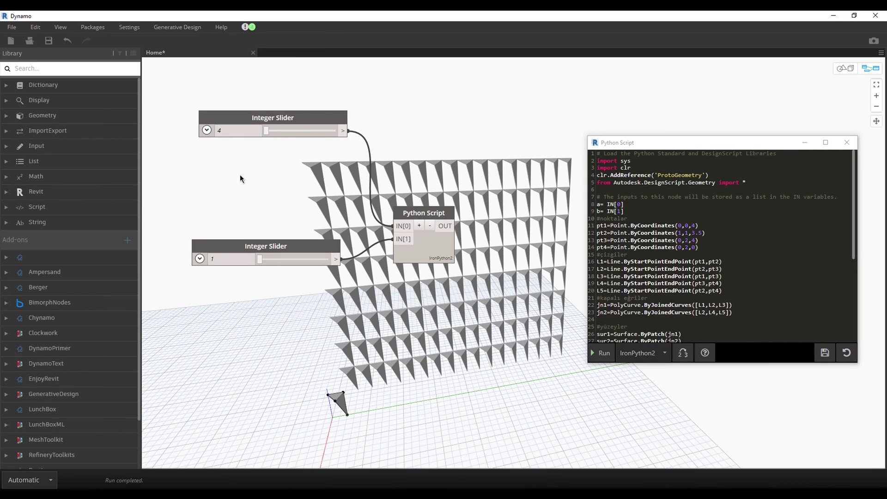
click(199, 259)
double_click(219, 275)
text(2)
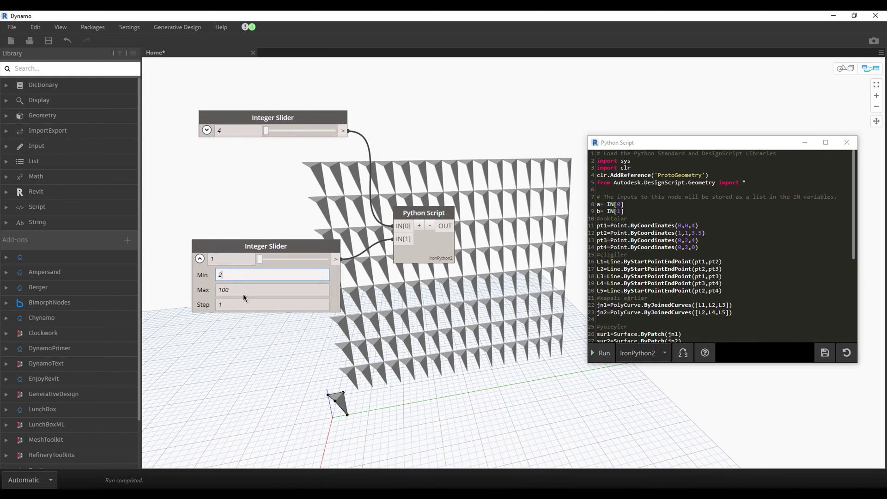
click(245, 306)
click(199, 259)
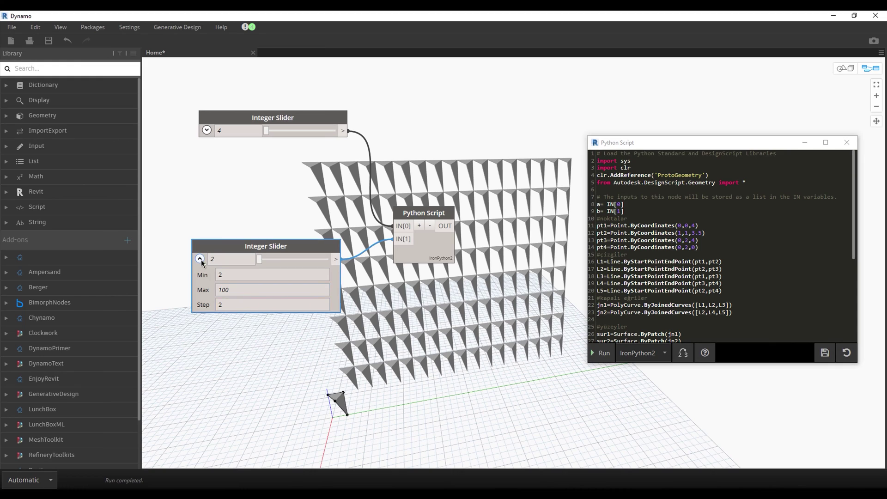
Step: Rerun the script and set the sliders to 40 and 54 to enlarge the panel wall
click(601, 353)
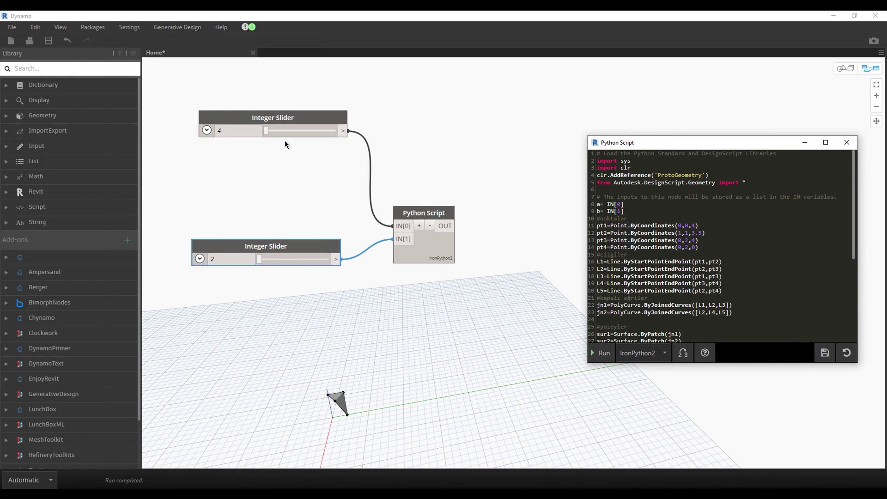
drag(266, 131, 292, 130)
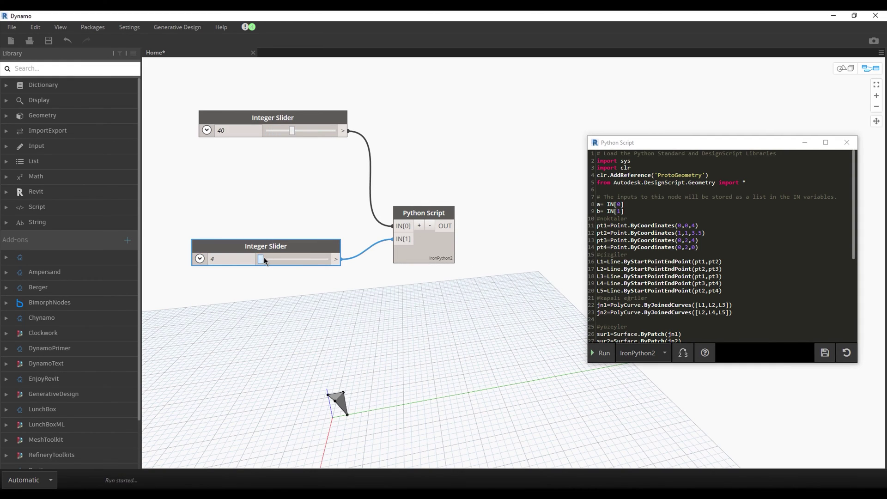
drag(263, 257, 291, 263)
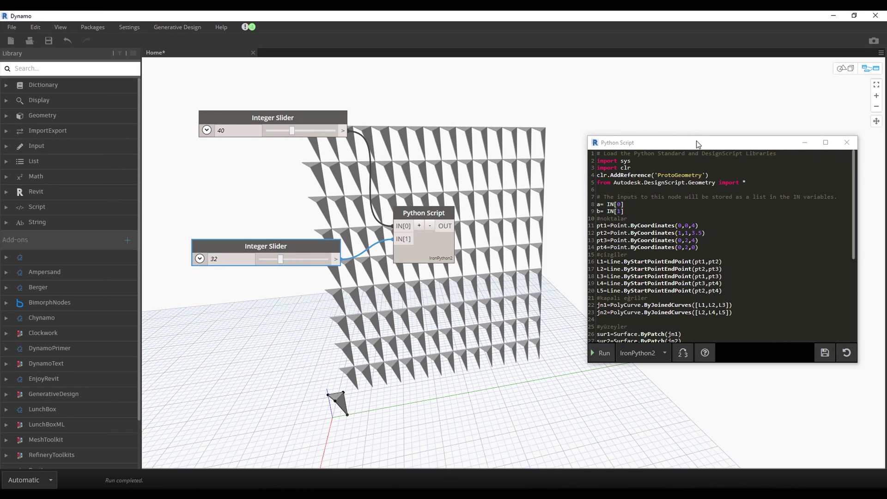
drag(697, 144, 723, 251)
key(ctrl+b)
mouse_move(495, 215)
right_down()
mouse_move(516, 200)
mouse_move(431, 227)
right_up()
key(ctrl+b)
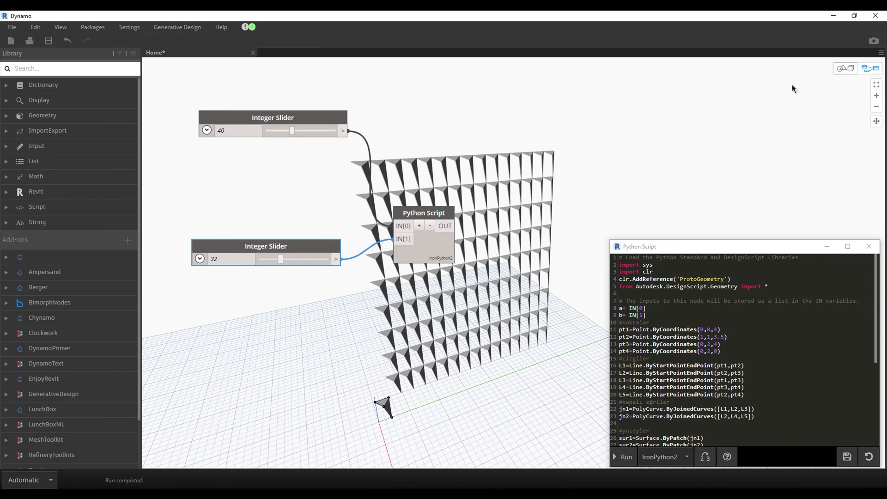
drag(235, 183, 236, 183)
mouse_move(226, 289)
mouse_down()
mouse_move(259, 293)
mouse_move(228, 287)
mouse_move(250, 286)
mouse_move(229, 288)
mouse_move(239, 286)
mouse_up()
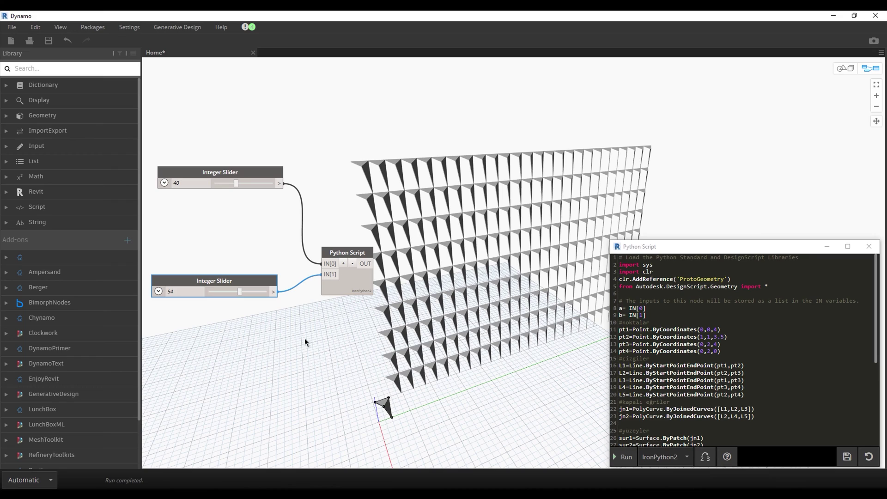
Step: Replace pt2's 3.5 height with c and add a c = IN[2] input line
drag(714, 337, 725, 337)
text(c)
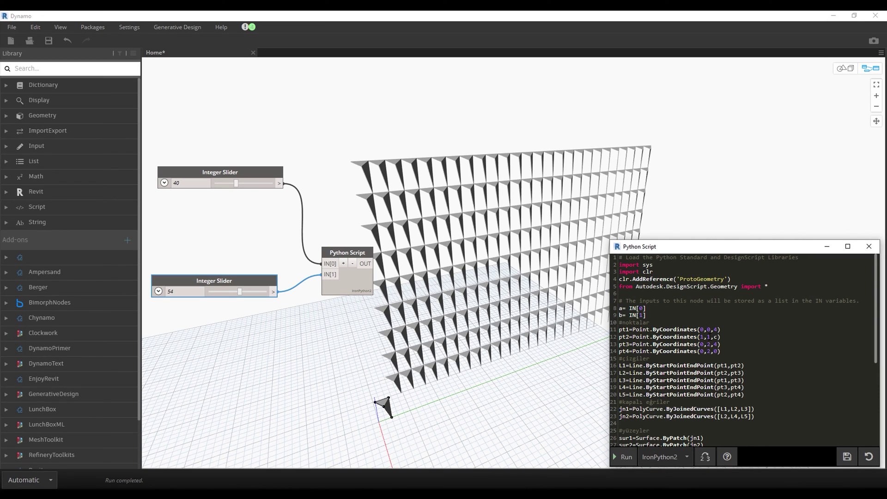
click(650, 317)
key(Return)
text(IN[2)
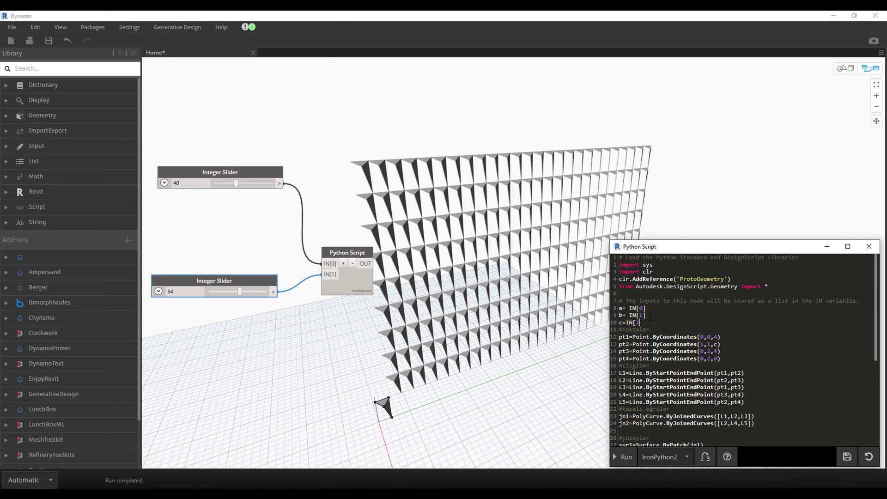
click(577, 348)
mouse_move(344, 266)
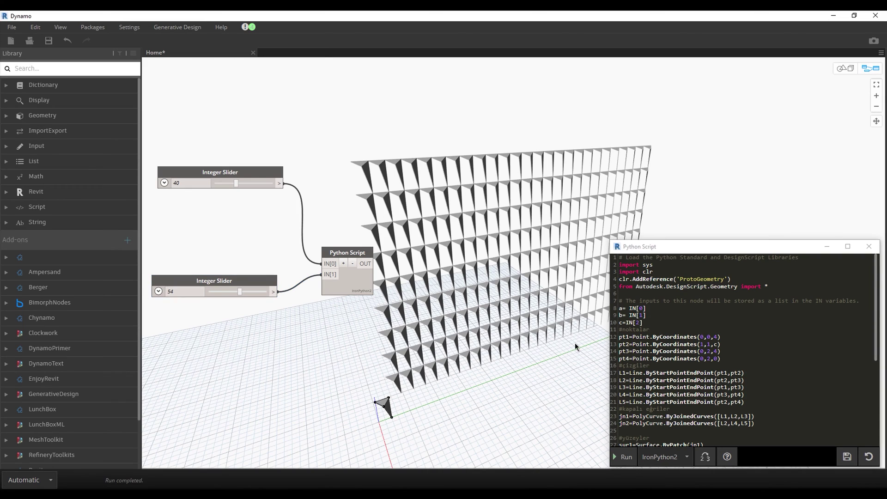
Step: Add a third input to the Python Script node and place a Number Slider below it
click(344, 264)
drag(348, 253, 376, 255)
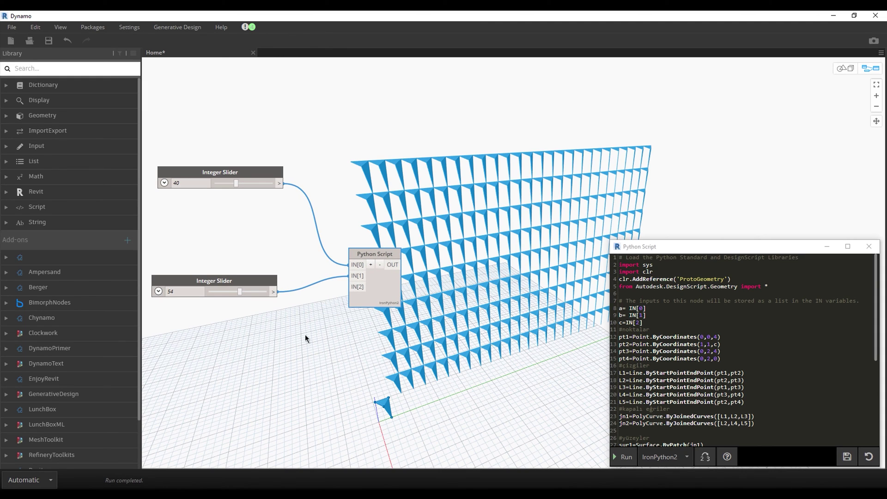
click(321, 319)
right_click(321, 328)
text(number slider)
key(Return)
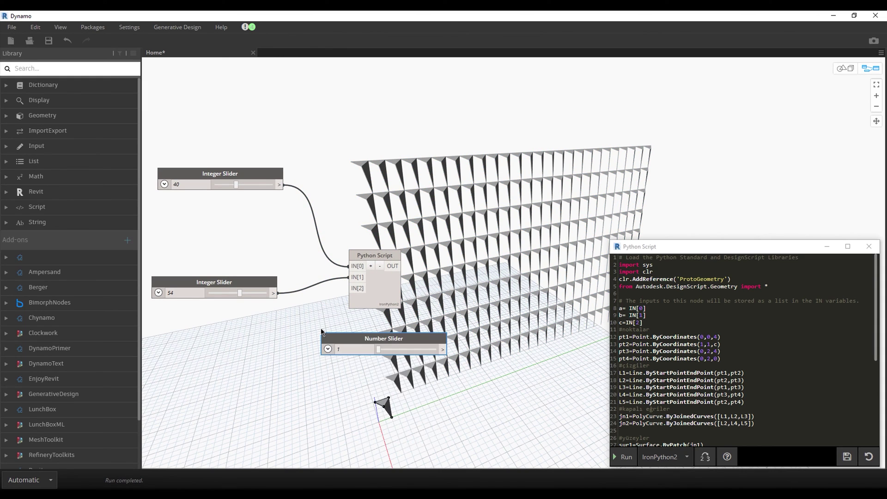
drag(403, 337, 265, 340)
Step: Give the Number Slider a maximum of 4, wire it to IN[2], and set it to 3
click(192, 344)
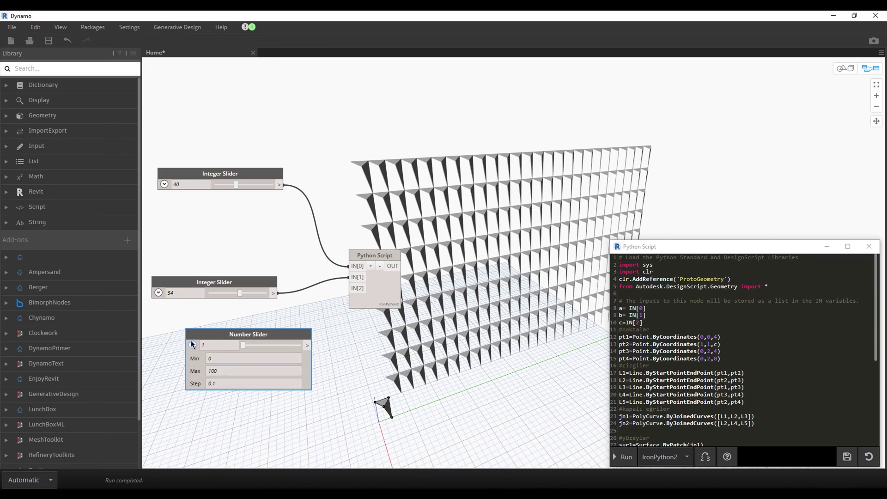
double_click(246, 371)
text(4)
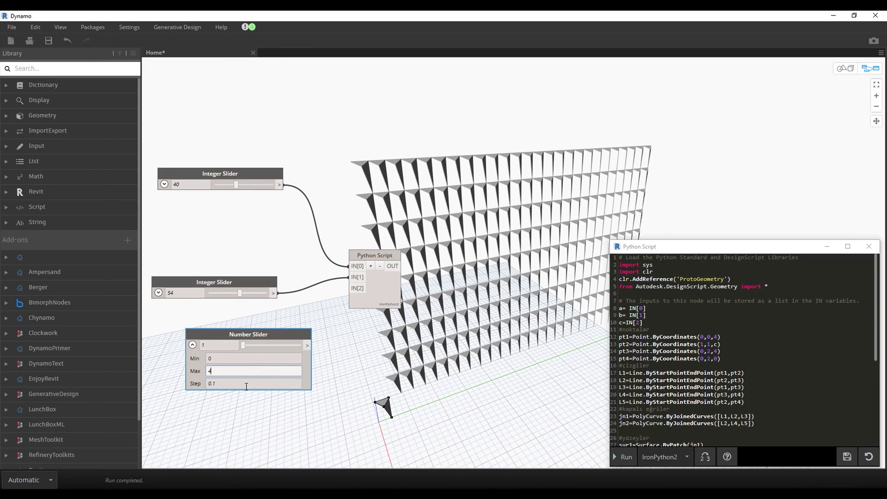
double_click(245, 384)
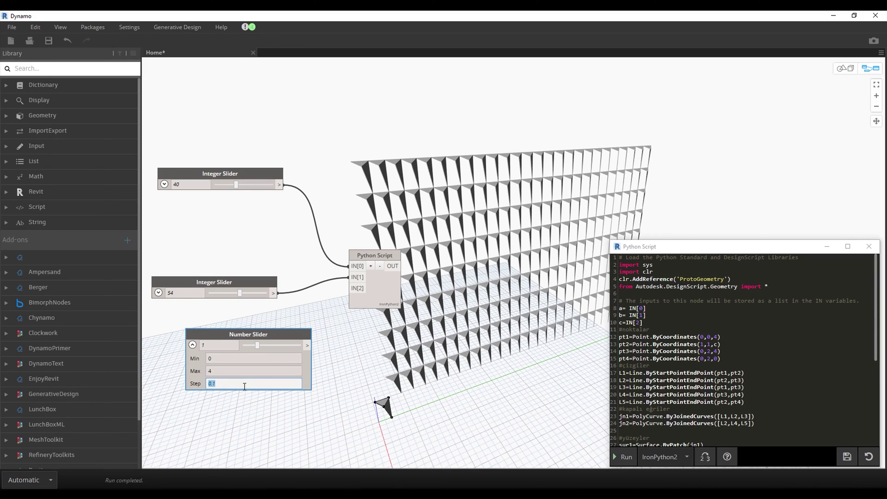
click(192, 345)
drag(307, 345, 351, 289)
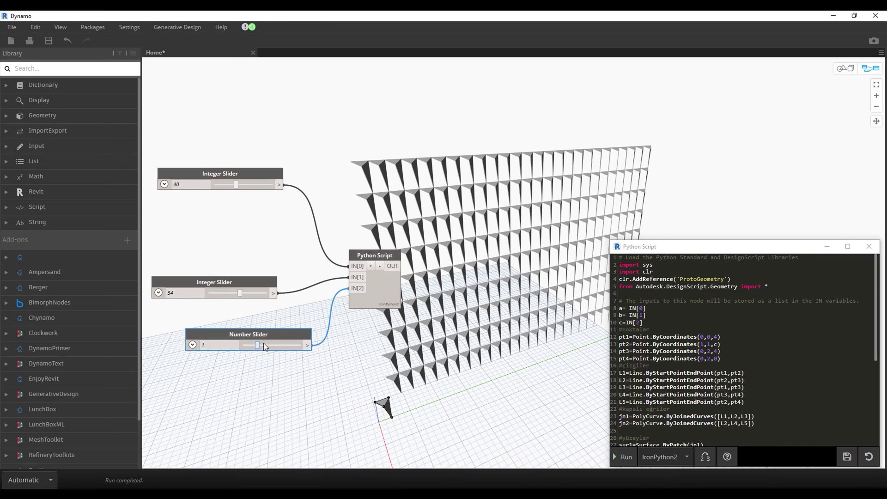
mouse_move(264, 344)
mouse_down()
mouse_move(298, 345)
mouse_move(220, 349)
mouse_move(285, 344)
mouse_up()
click(627, 457)
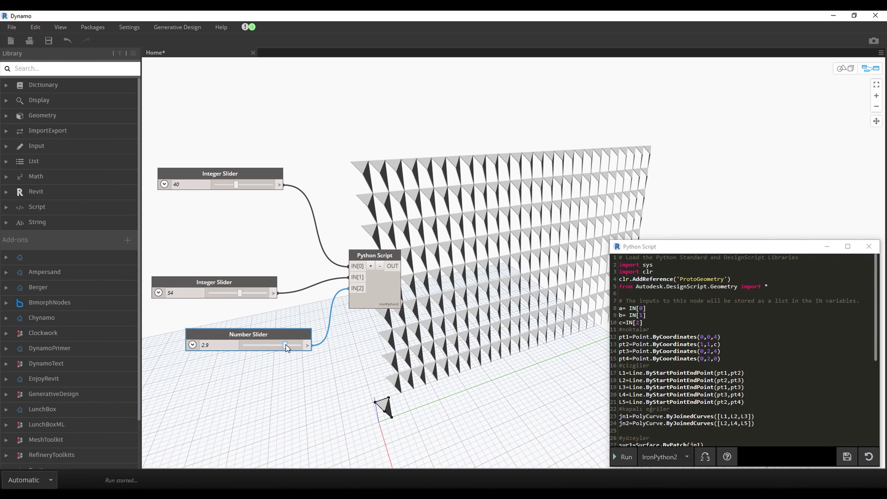
Step: Zoom the 3D preview in and out to inspect the folded panels
click(842, 69)
scroll(484, 179, up, 5)
scroll(484, 178, up, 4)
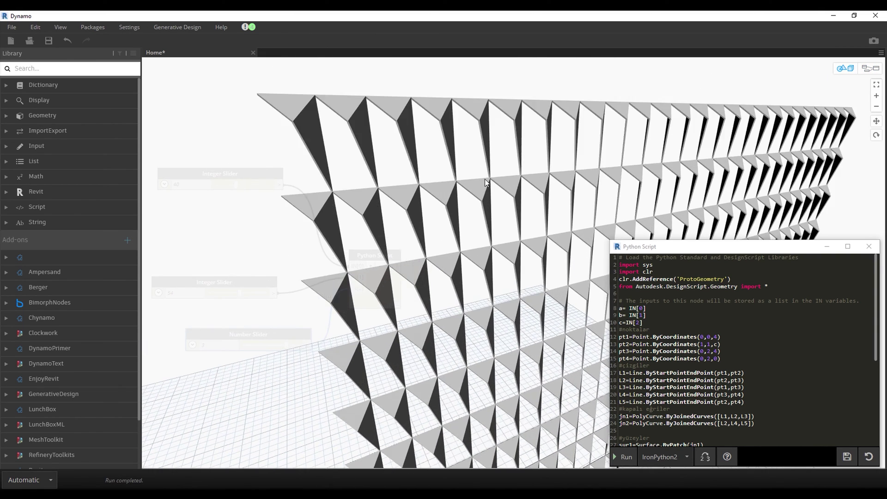
scroll(484, 179, down, 5)
scroll(460, 174, down, 3)
click(870, 69)
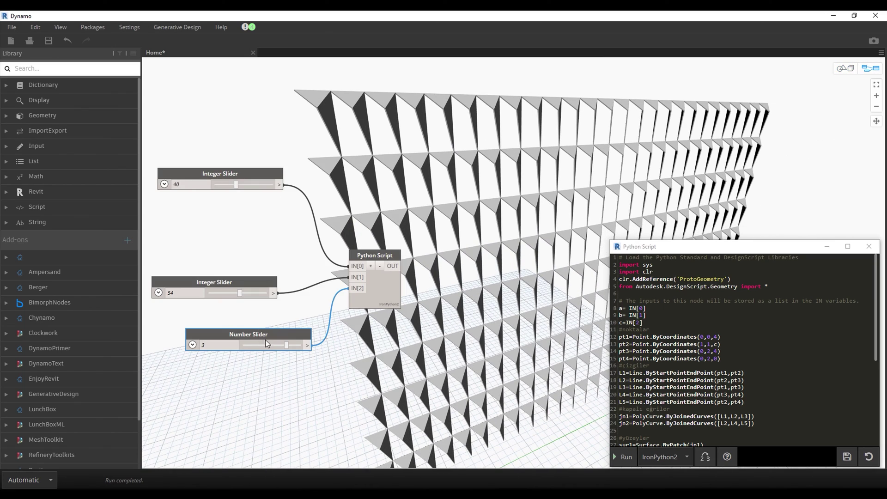
Step: Change pt2 to Point.ByCoordinates(1,2,c), rerun, and lower the Number Slider to 2.4
mouse_move(286, 344)
mouse_down()
mouse_move(236, 350)
mouse_move(307, 346)
mouse_move(256, 350)
mouse_move(276, 350)
mouse_up()
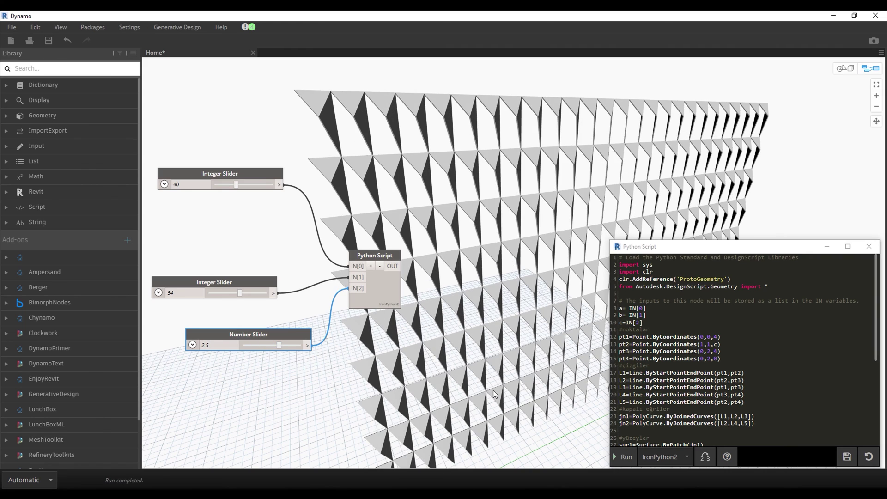
double_click(709, 344)
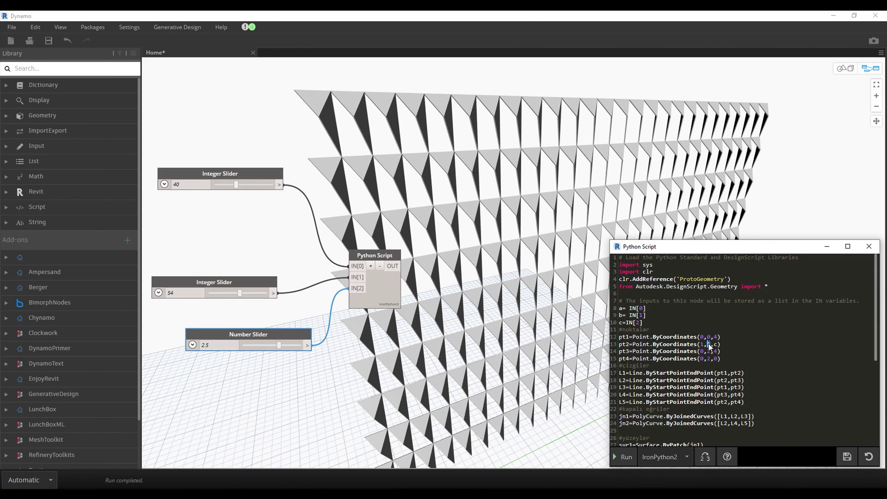
text(2)
click(617, 454)
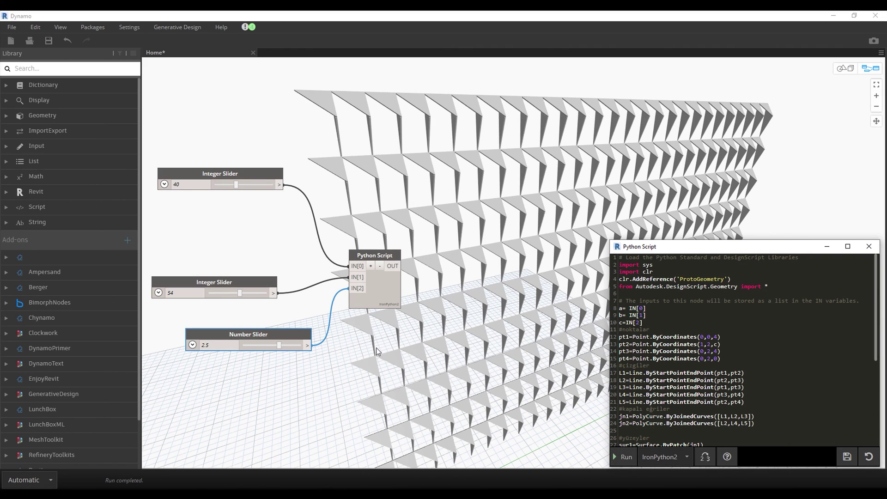
mouse_move(285, 348)
mouse_down()
mouse_move(299, 345)
mouse_move(272, 345)
mouse_up()
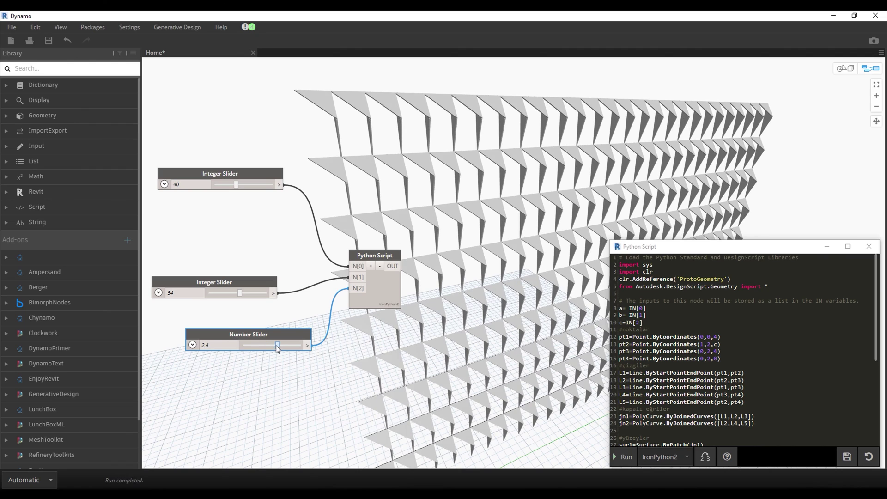